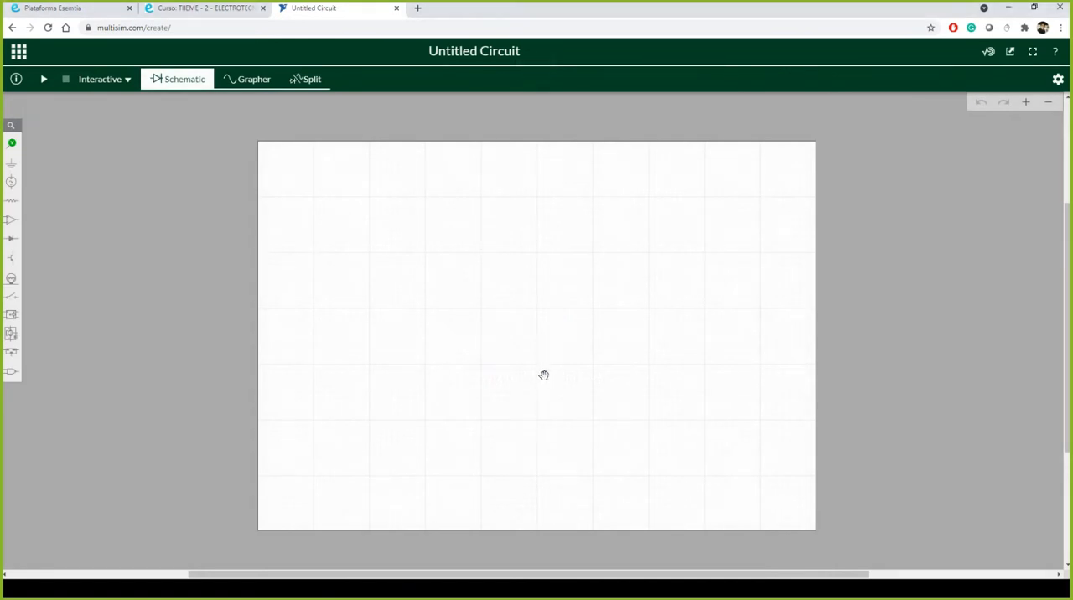
# Step: Place a DC voltage source on the upper-left part of the blank schematic sheet
pyautogui.scroll(1, 551, 350)
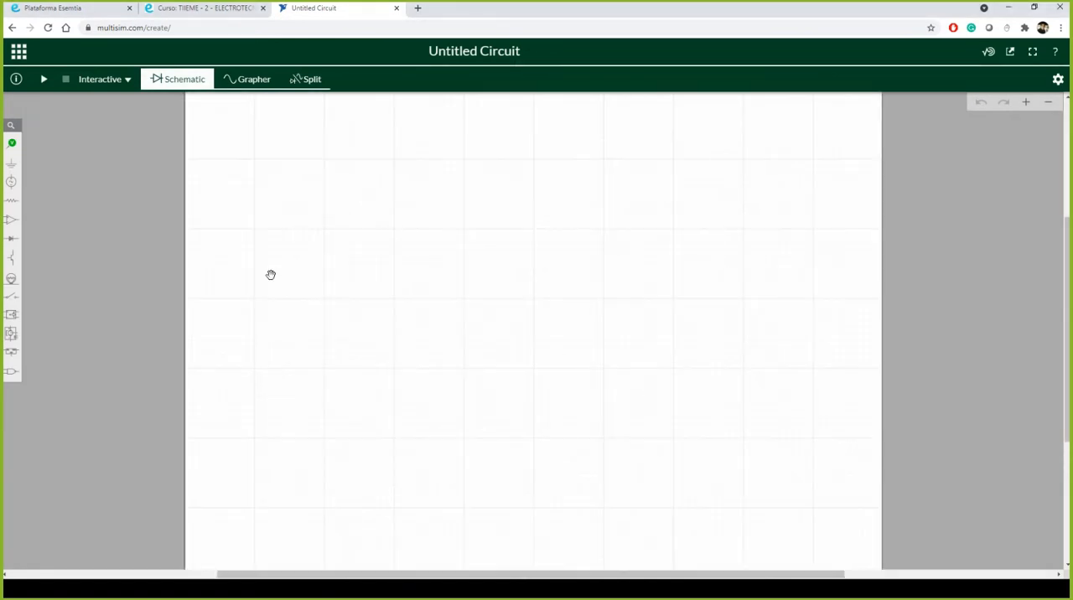
pyautogui.click(17, 183)
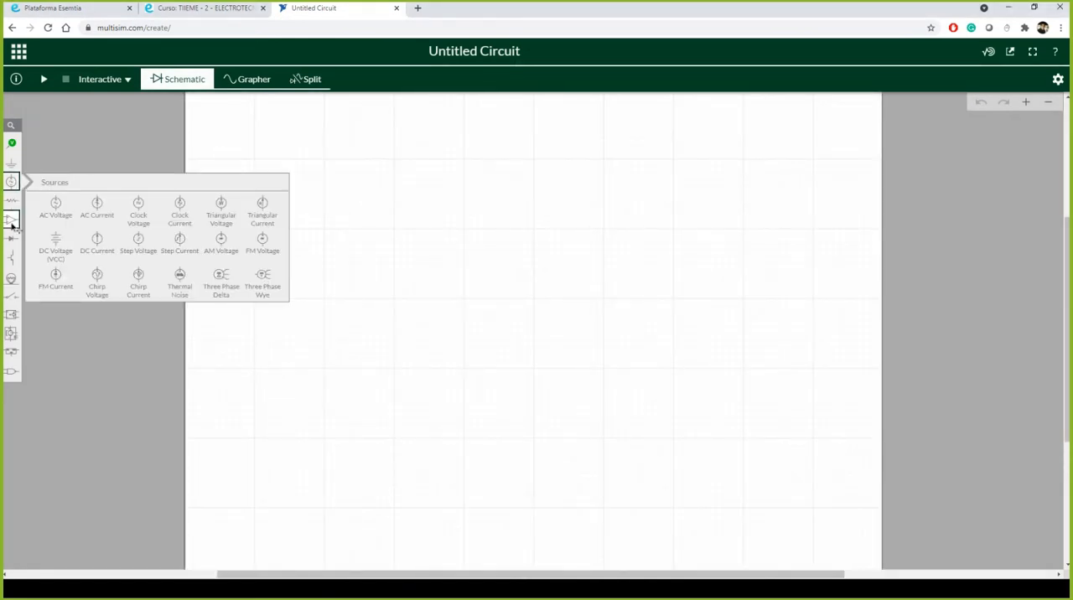
pyautogui.click(56, 244)
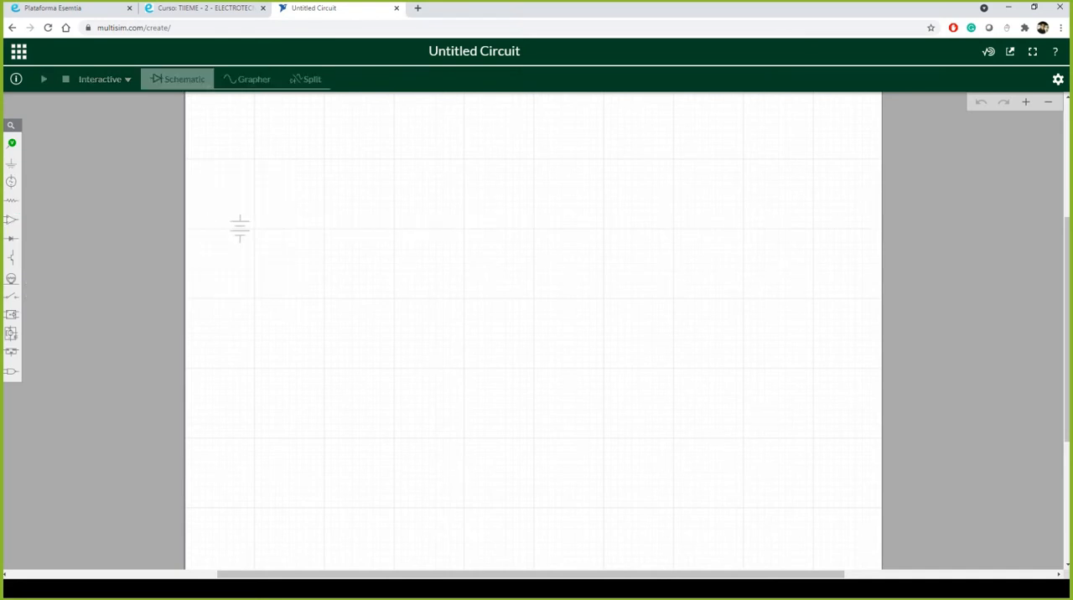
pyautogui.click(379, 231)
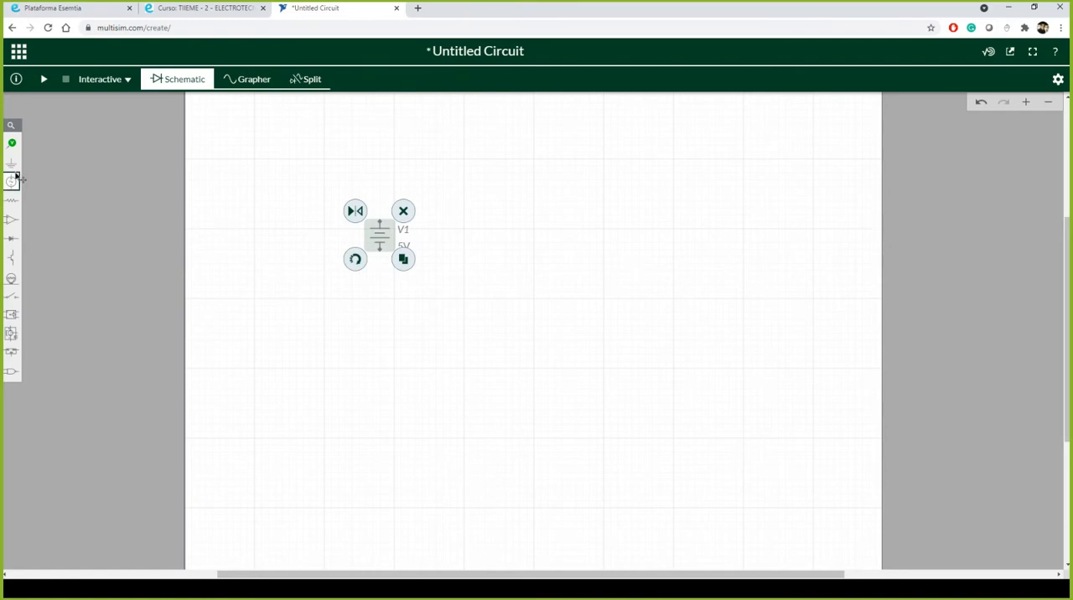
# Step: Place a ground symbol on the schematic directly below the DC voltage source
pyautogui.click(13, 171)
pyautogui.click(51, 186)
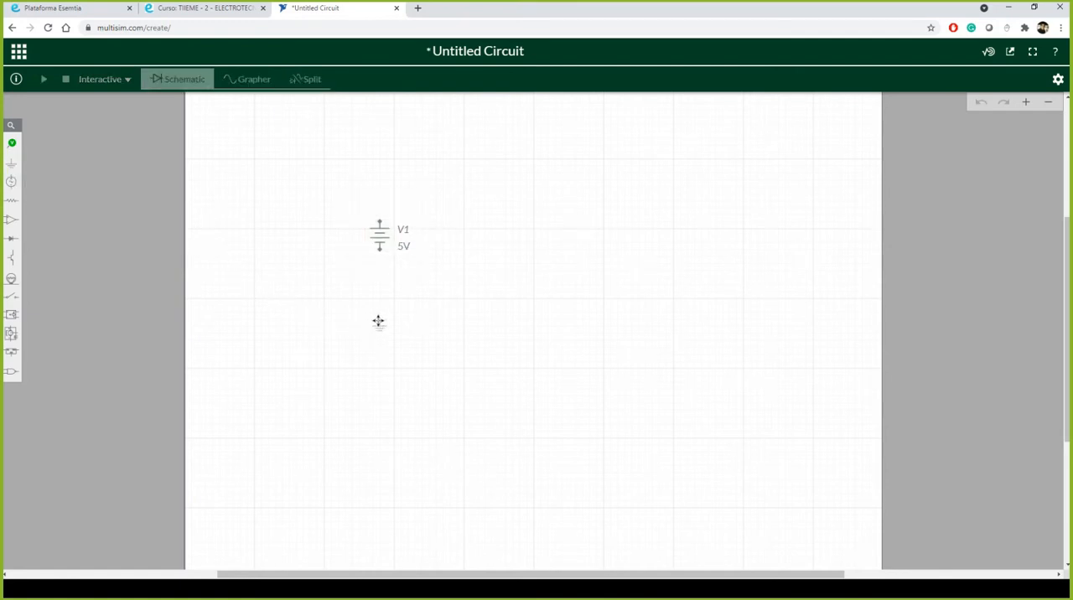
pyautogui.click(378, 322)
pyautogui.click(419, 289)
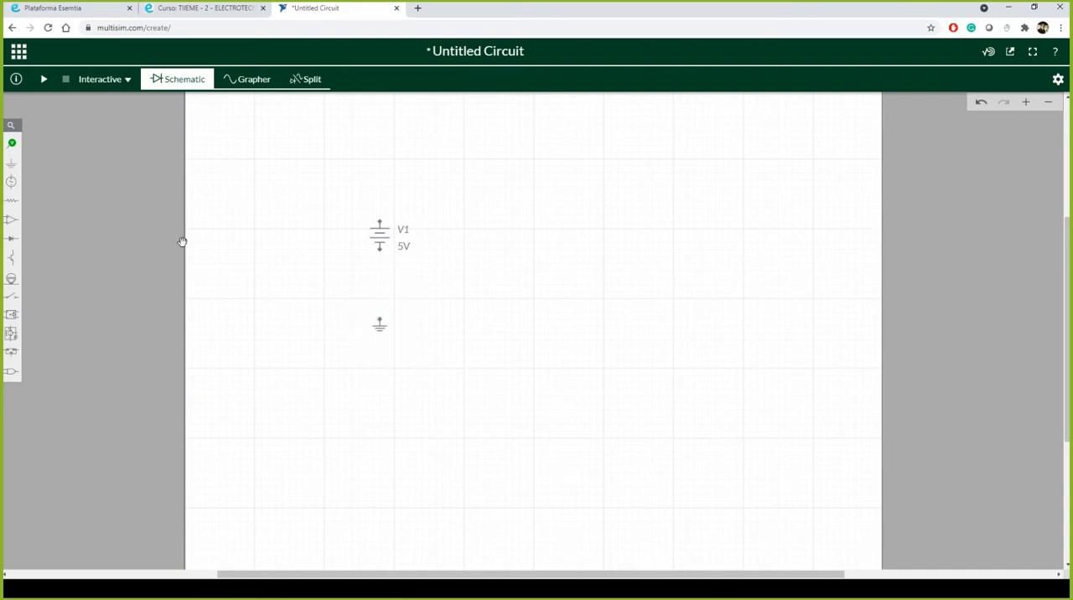
# Step: Add a resistor between the source and ground, and rotate the voltage source to horizontal, positioned above the resistor
pyautogui.click(12, 201)
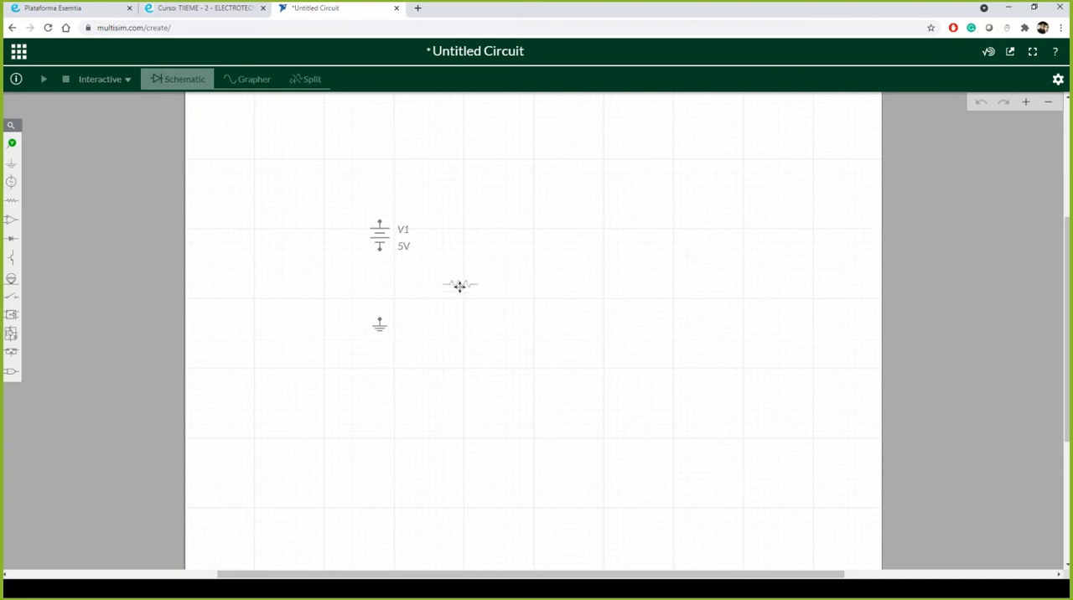
pyautogui.click(460, 287)
pyautogui.click(384, 245)
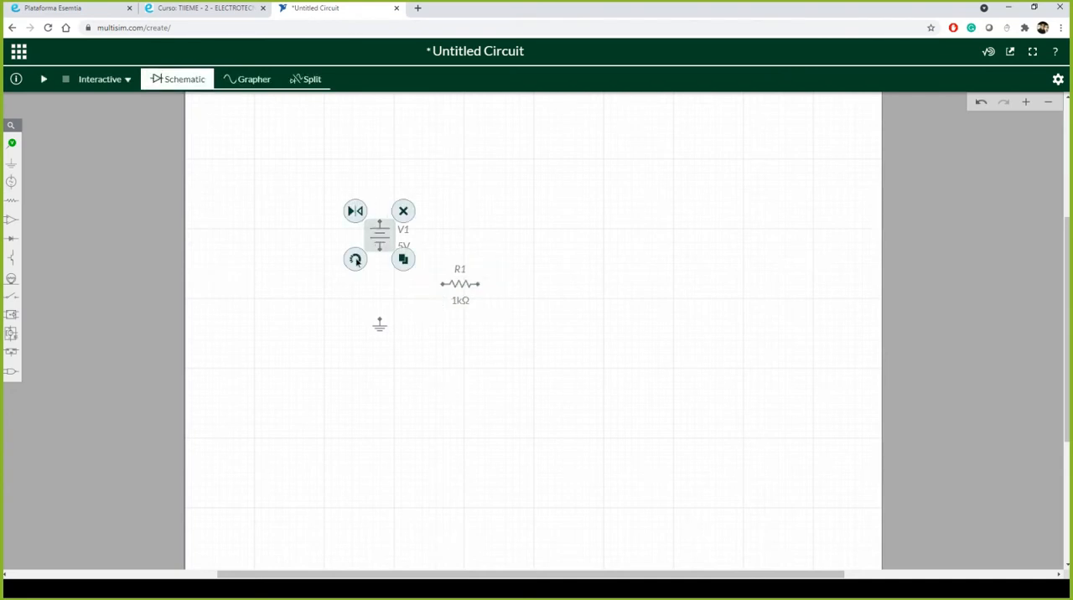
pyautogui.click(355, 260)
pyautogui.moveTo(380, 240); pyautogui.dragTo(456, 207)
pyautogui.moveTo(443, 285); pyautogui.dragTo(421, 287)
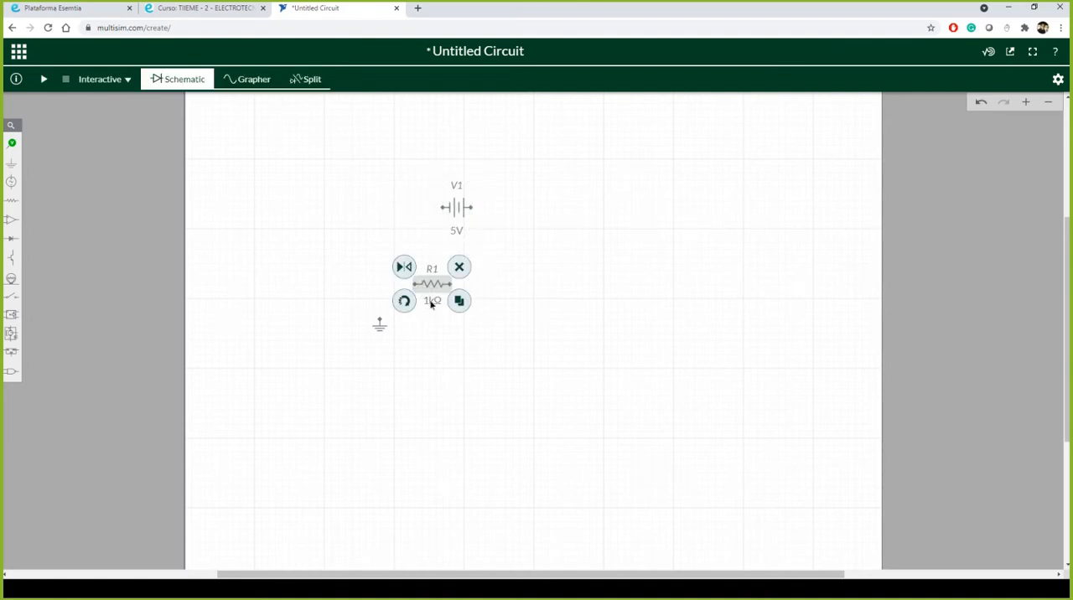
# Step: Set the resistance of resistor R1 to 4 Ω
pyautogui.click(431, 302)
pyautogui.doubleClick(387, 316)
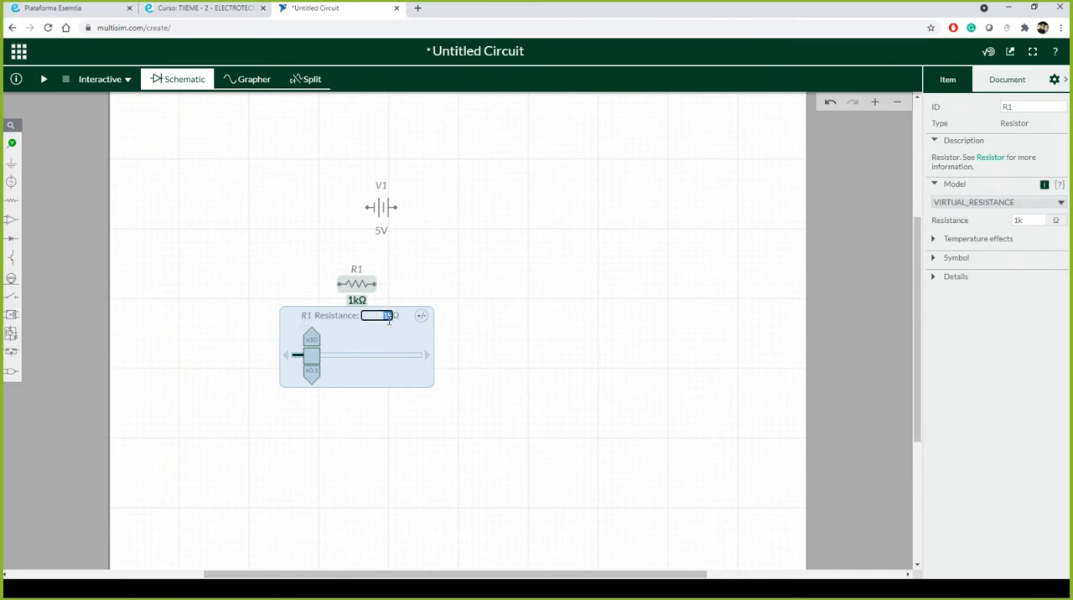
pyautogui.write('4Ω')
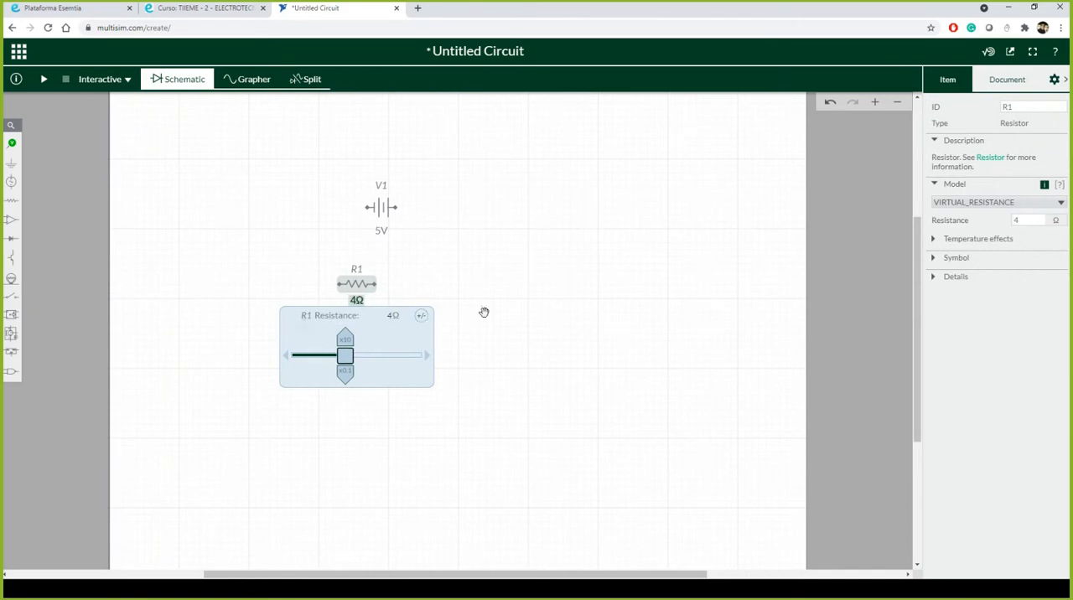
pyautogui.click(484, 312)
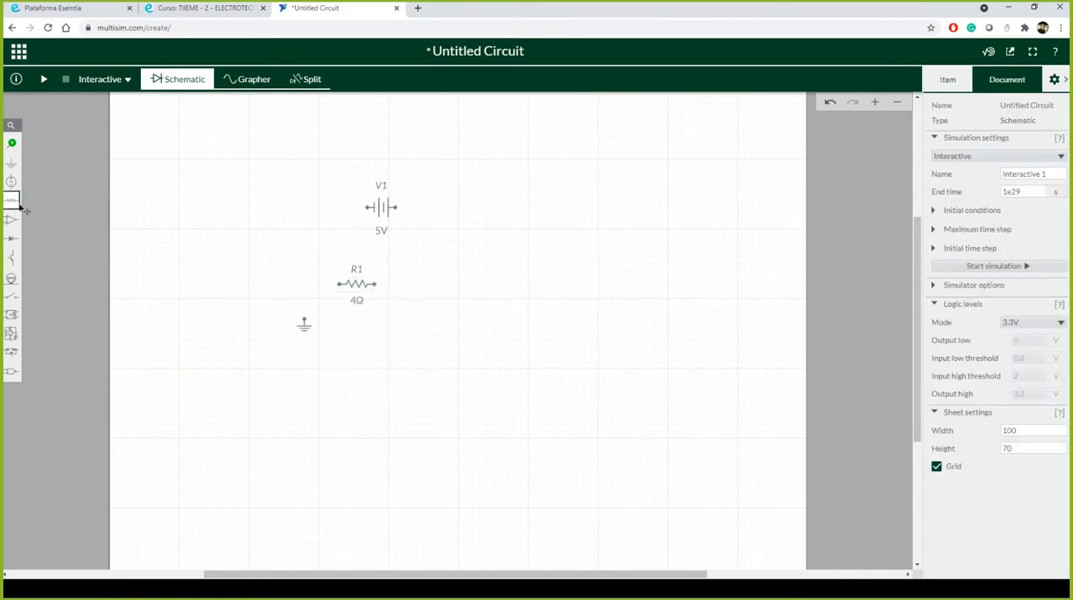
# Step: Add a second resistor to the right of and slightly above R1, with a resistance of 8 Ω
pyautogui.click(11, 202)
pyautogui.moveTo(46, 231); pyautogui.dragTo(456, 264)
pyautogui.click(454, 280)
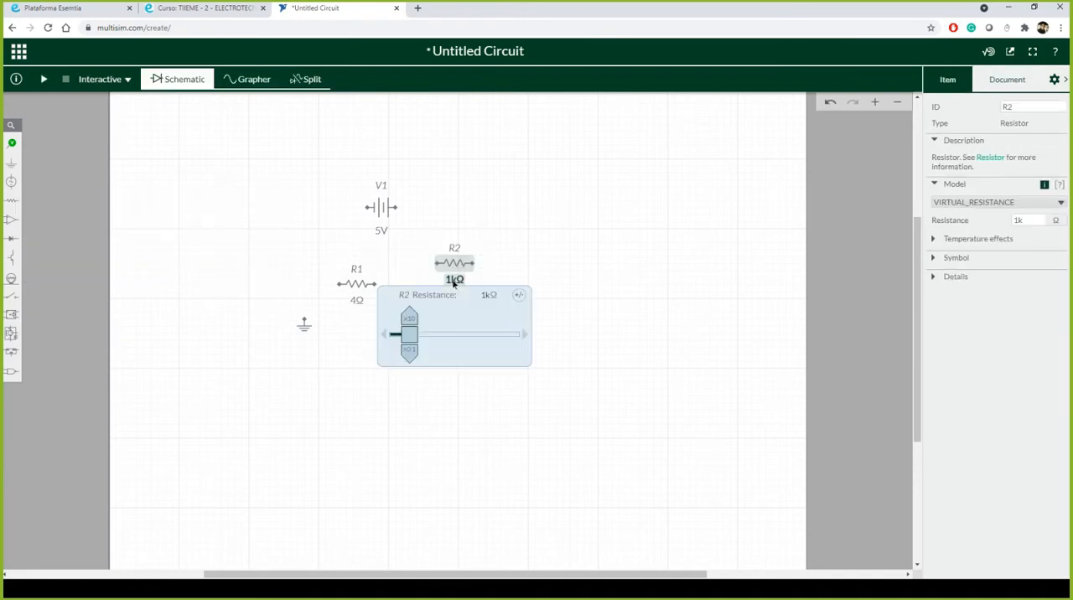
pyautogui.click(486, 295)
pyautogui.write('8')
pyautogui.press('Return')
pyautogui.click(281, 337)
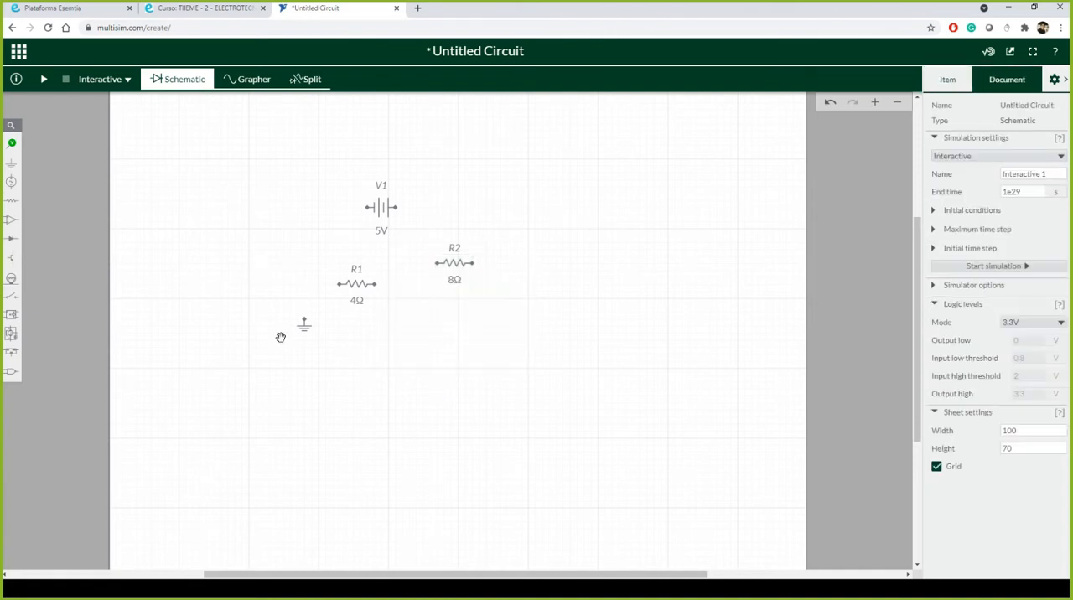
# Step: Add a third resistor directly below R2 with a resistance of 24 Ω
pyautogui.click(17, 202)
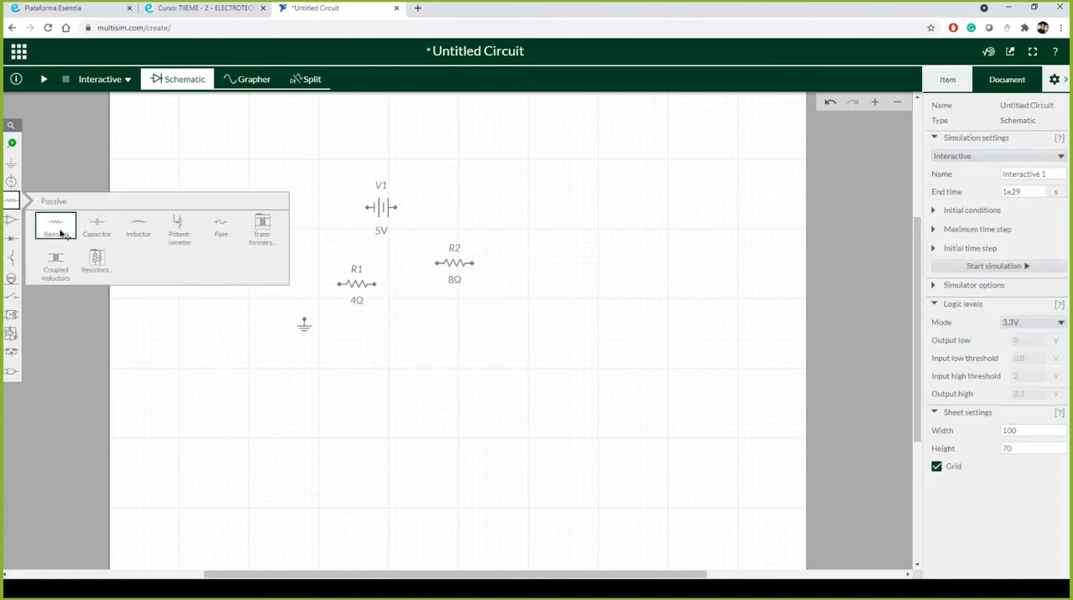
pyautogui.click(54, 225)
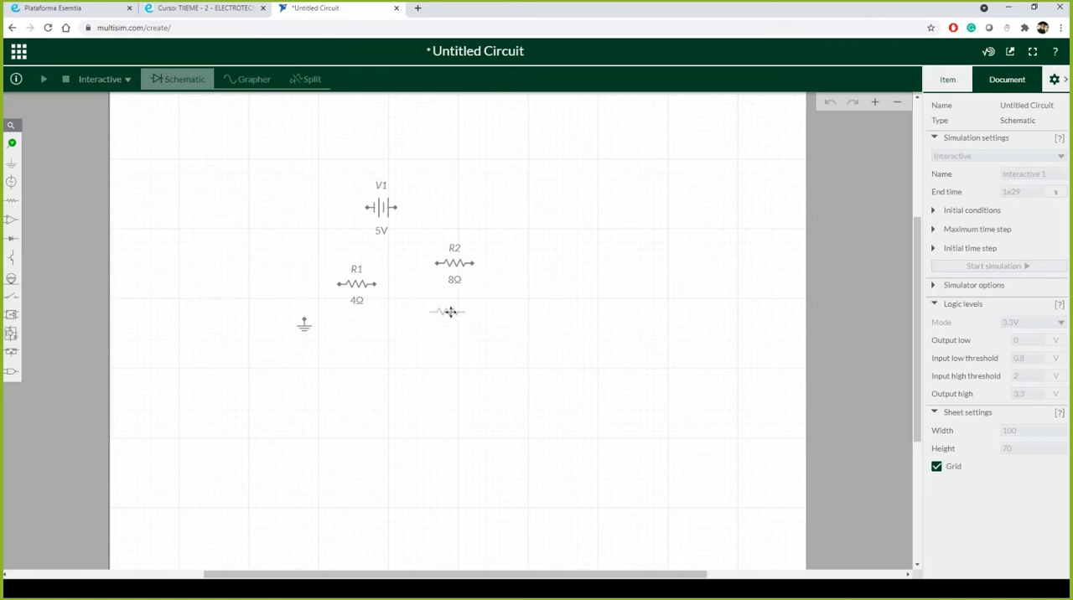
pyautogui.click(452, 311)
pyautogui.click(452, 329)
pyautogui.click(486, 342)
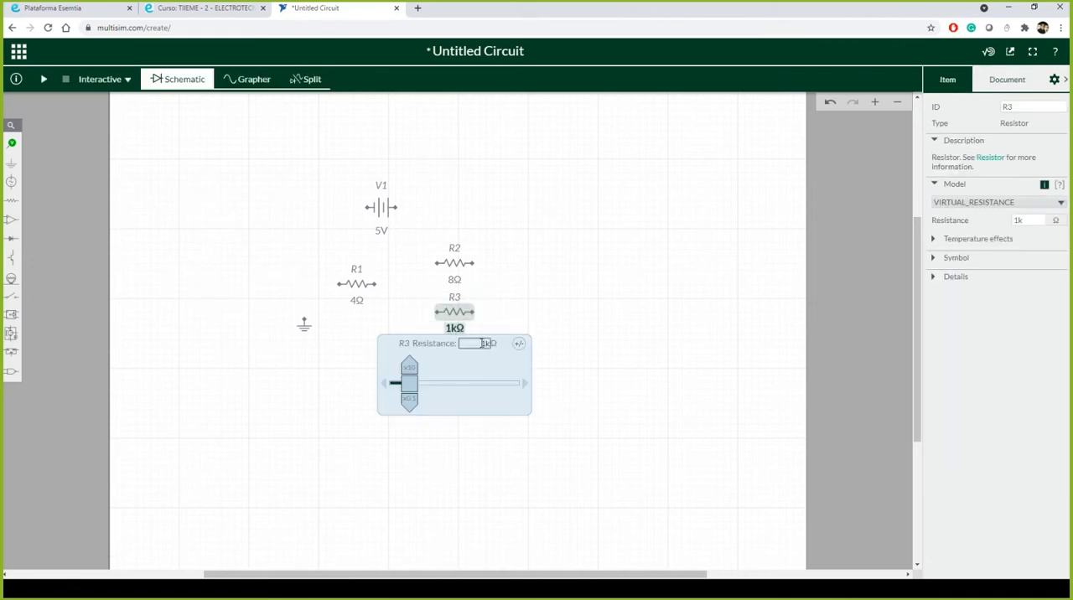
pyautogui.write('24')
pyautogui.press('Return')
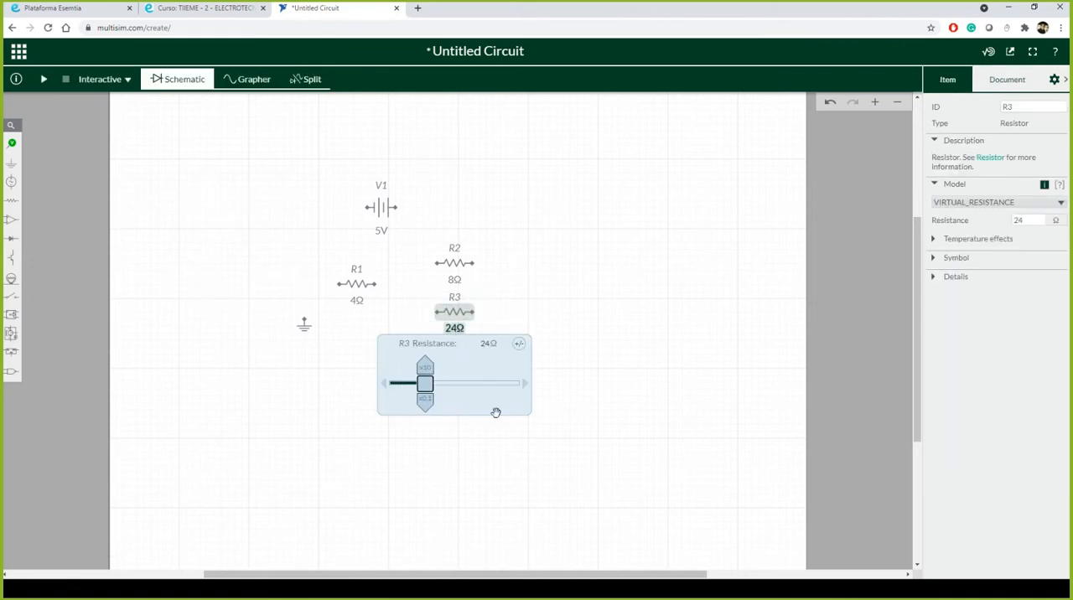
pyautogui.click(572, 381)
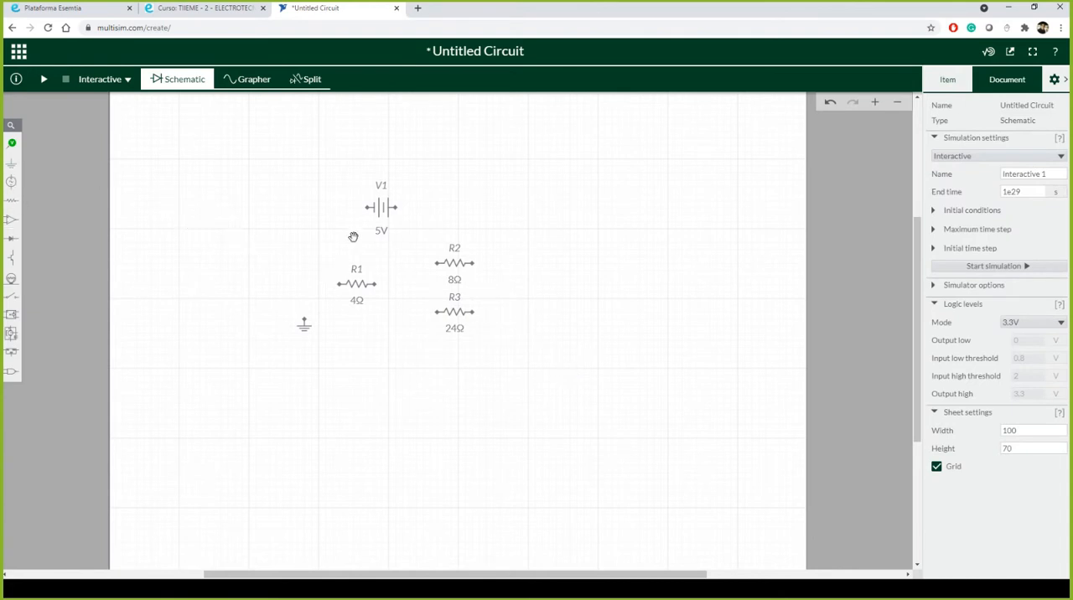
# Step: Wire the voltage source's left terminal to ground and connect R1's left end to that wire
pyautogui.click(367, 208)
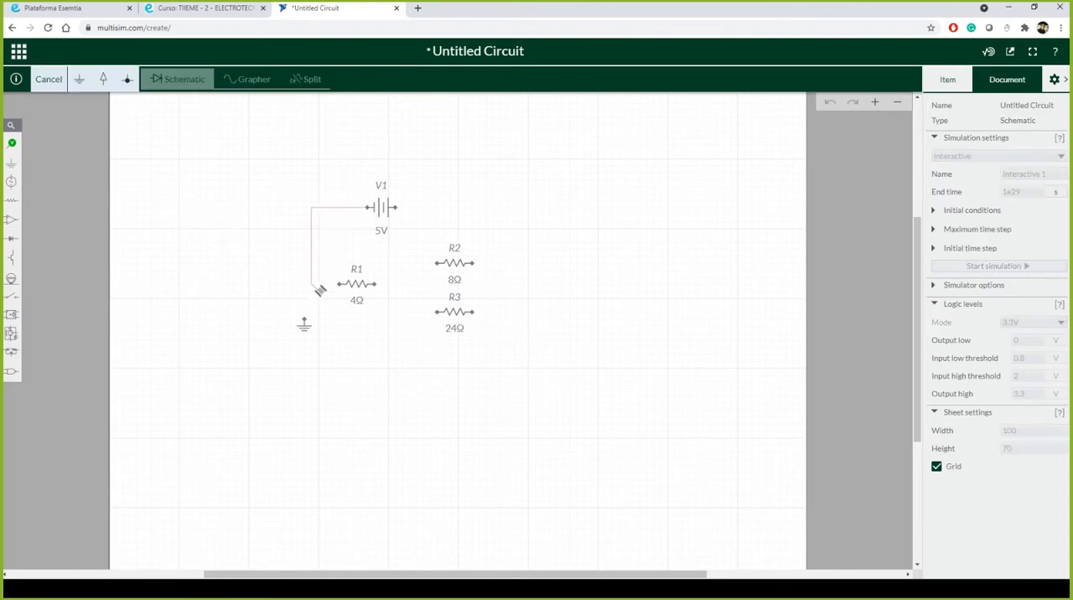
pyautogui.click(305, 320)
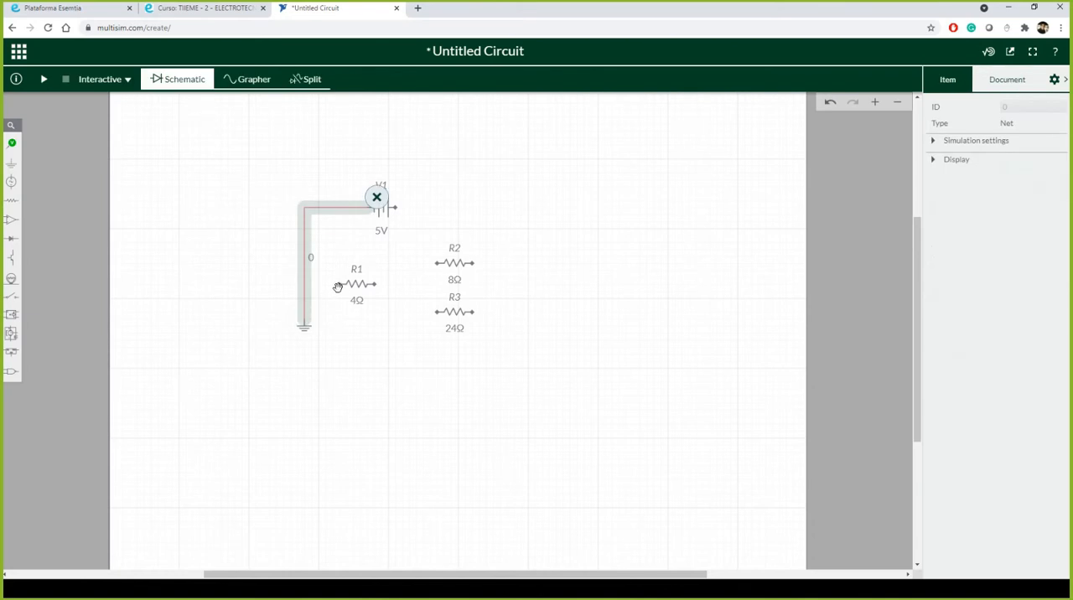
pyautogui.click(339, 284)
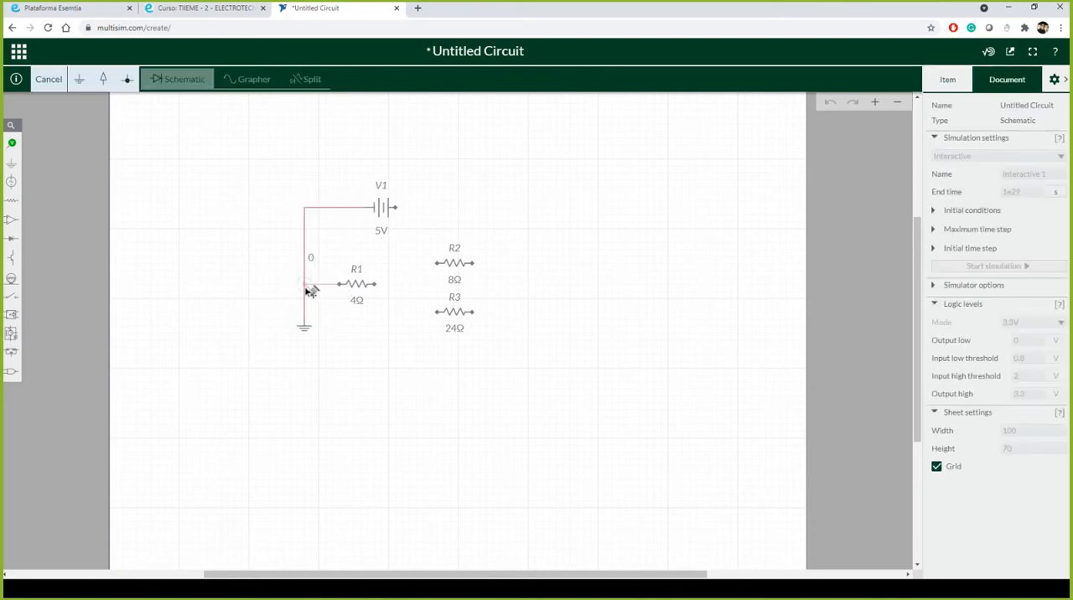
pyautogui.click(307, 286)
# Step: Wire the left ends of R2 and R3 together to R1's right end
pyautogui.click(436, 264)
pyautogui.click(380, 286)
pyautogui.click(436, 313)
pyautogui.click(408, 286)
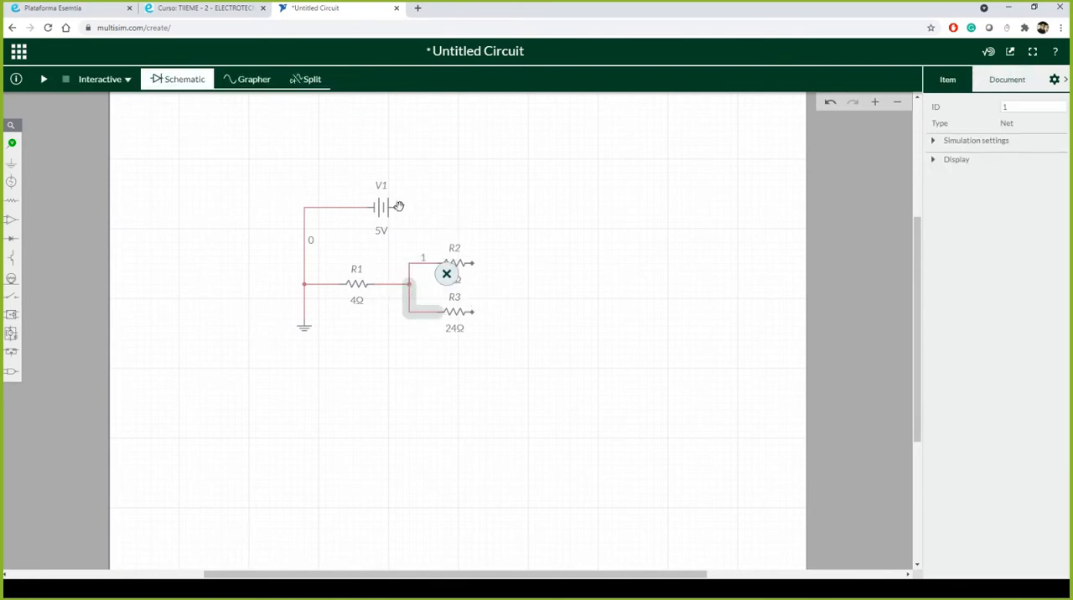
# Step: Wire the voltage source's right terminal to R3's right end and connect R2's right end to that wire
pyautogui.click(397, 208)
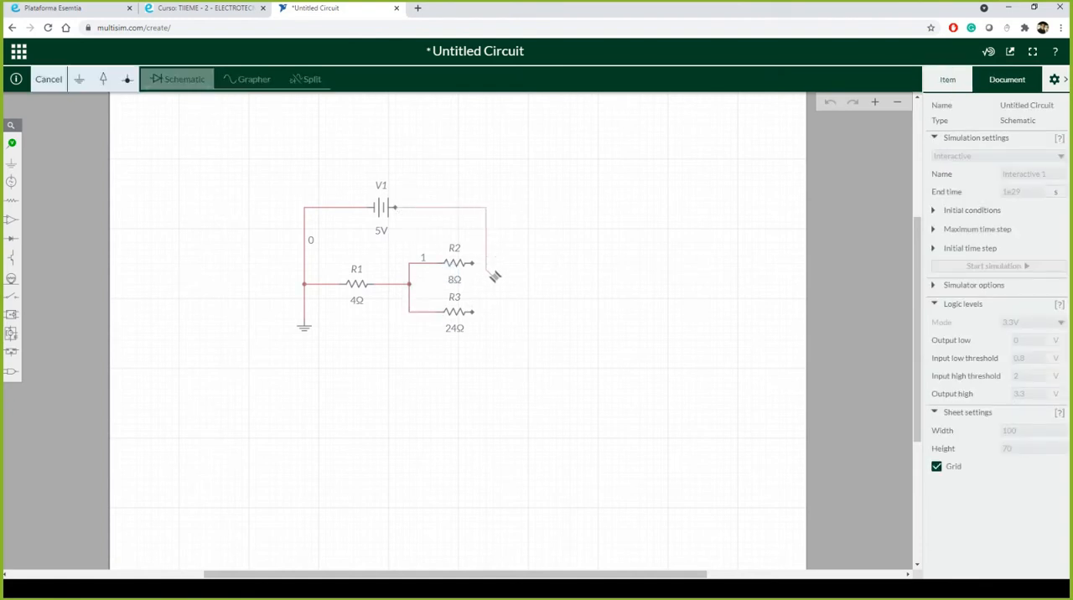
pyautogui.click(474, 312)
pyautogui.click(475, 264)
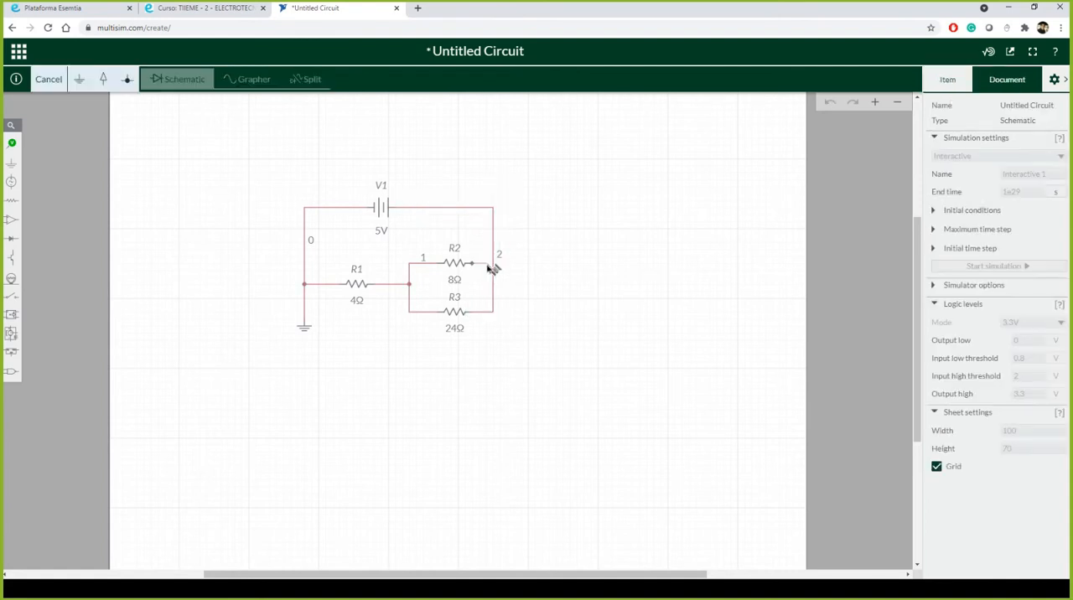
pyautogui.click(494, 268)
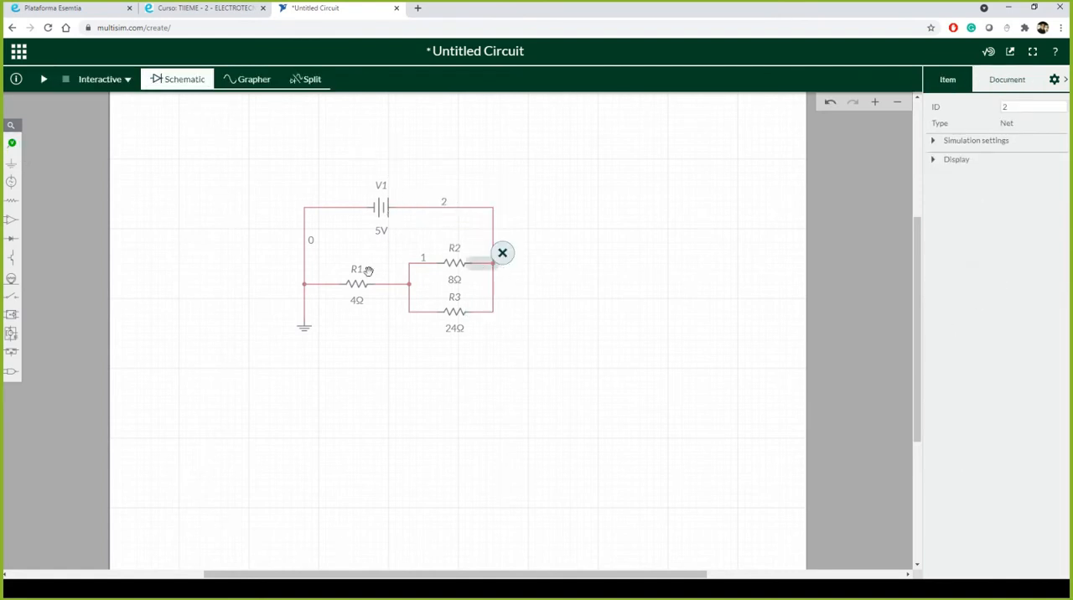
# Step: Place a current probe on the upper wire between the source's right terminal and the parallel resistors
pyautogui.scroll(3, 366, 282)
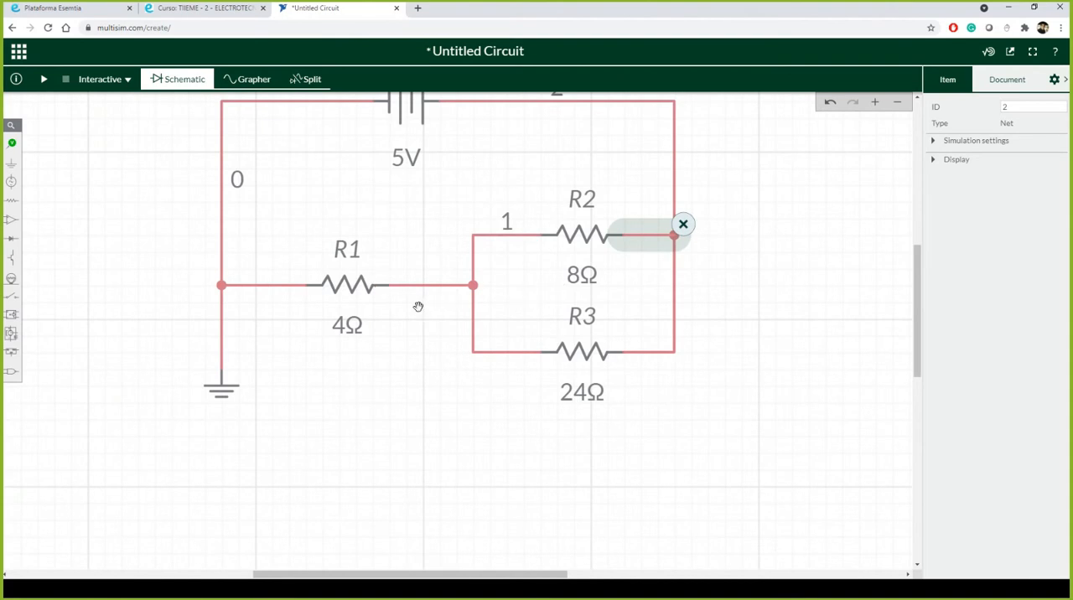
pyautogui.scroll(-2, 420, 307)
pyautogui.moveTo(439, 371); pyautogui.dragTo(332, 387)
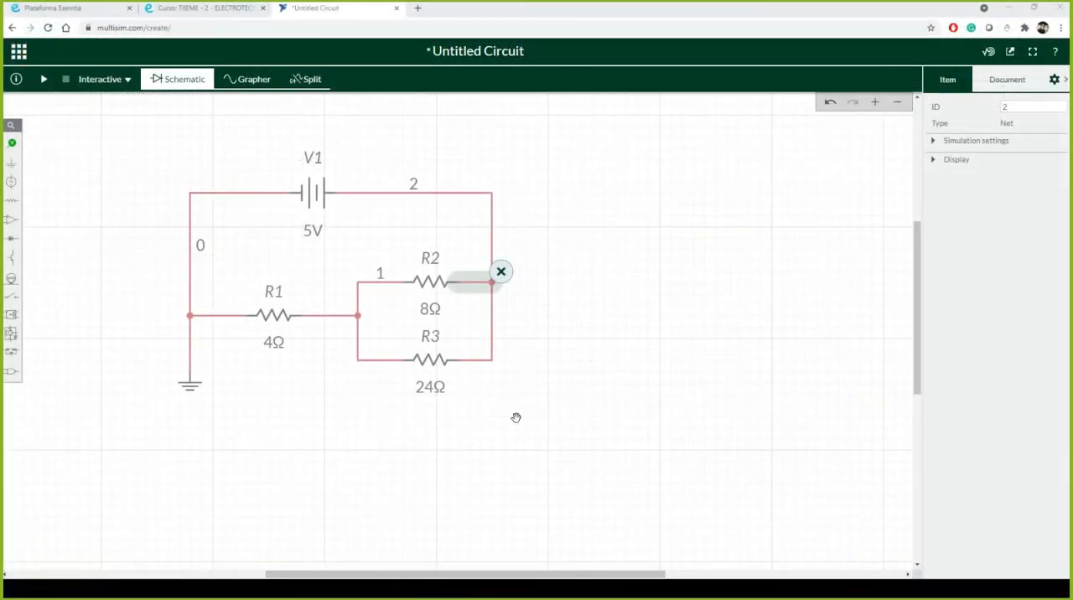
pyautogui.click(13, 144)
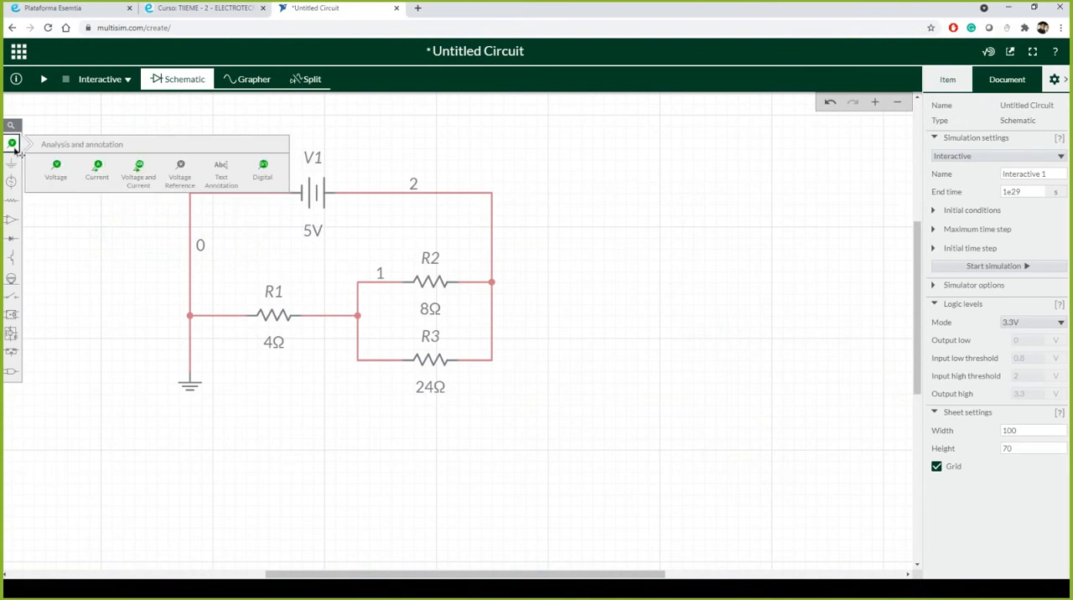
pyautogui.click(94, 171)
pyautogui.click(224, 178)
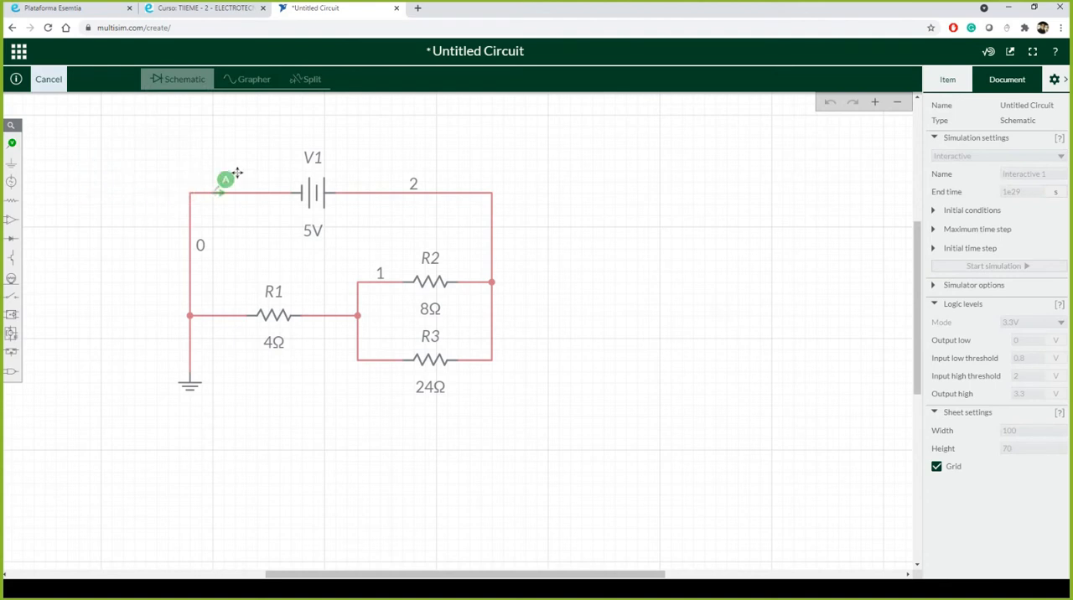
pyautogui.click(463, 172)
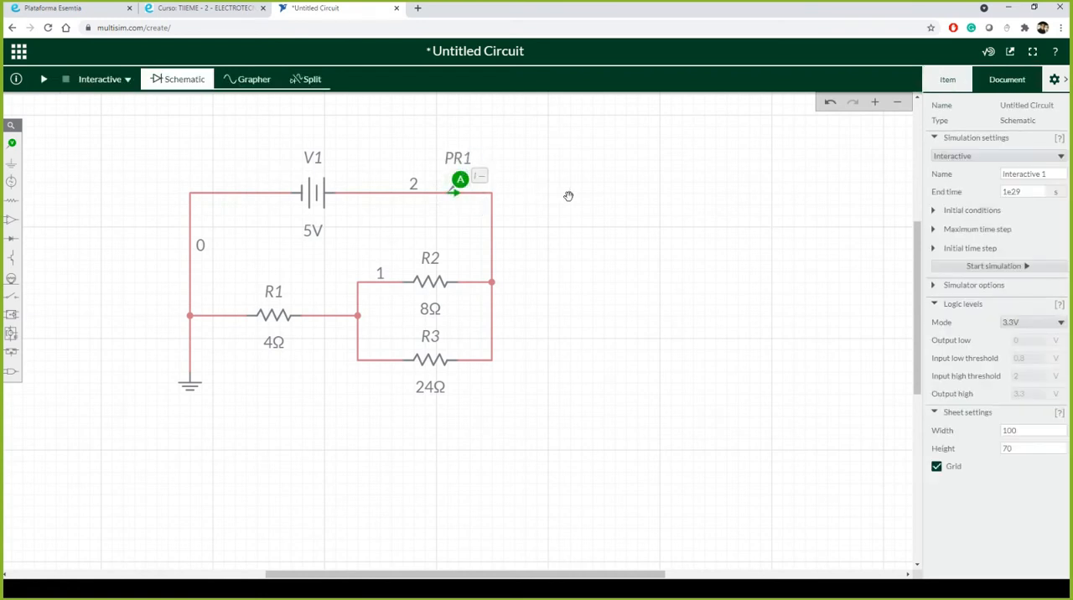
# Step: Run the interactive simulation to measure the total current at the probe, and stop it
pyautogui.click(44, 79)
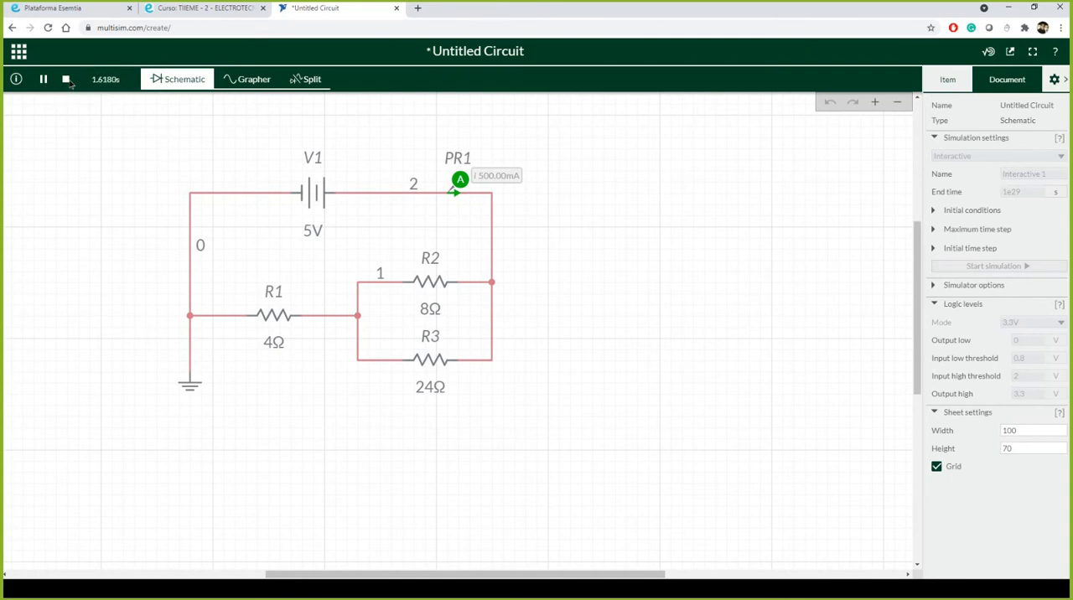
pyautogui.click(67, 79)
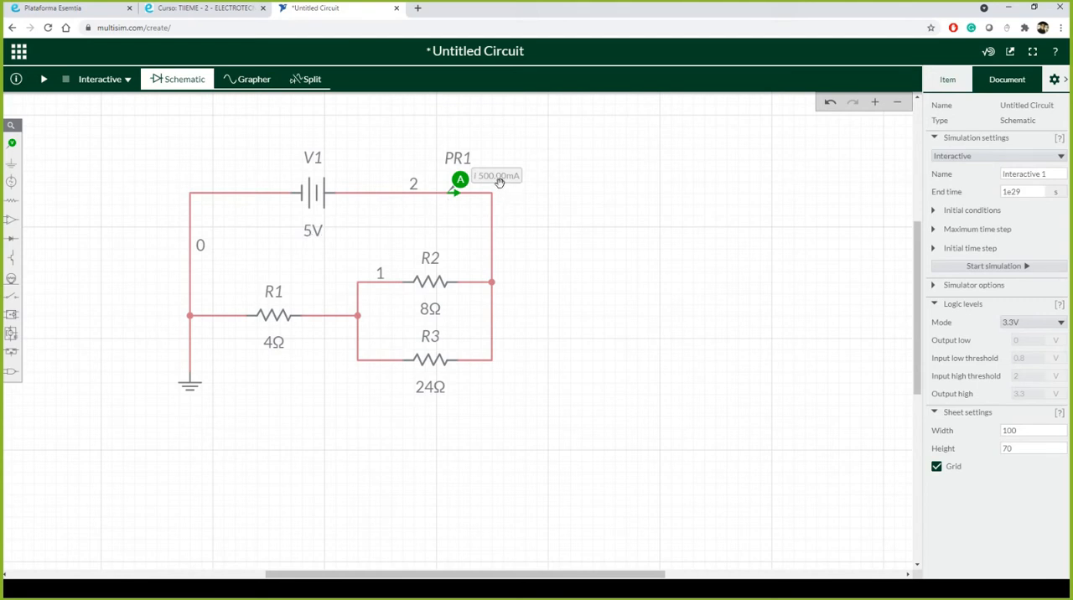
# Step: Set the voltage of source V1 to 200 V
pyautogui.click(315, 232)
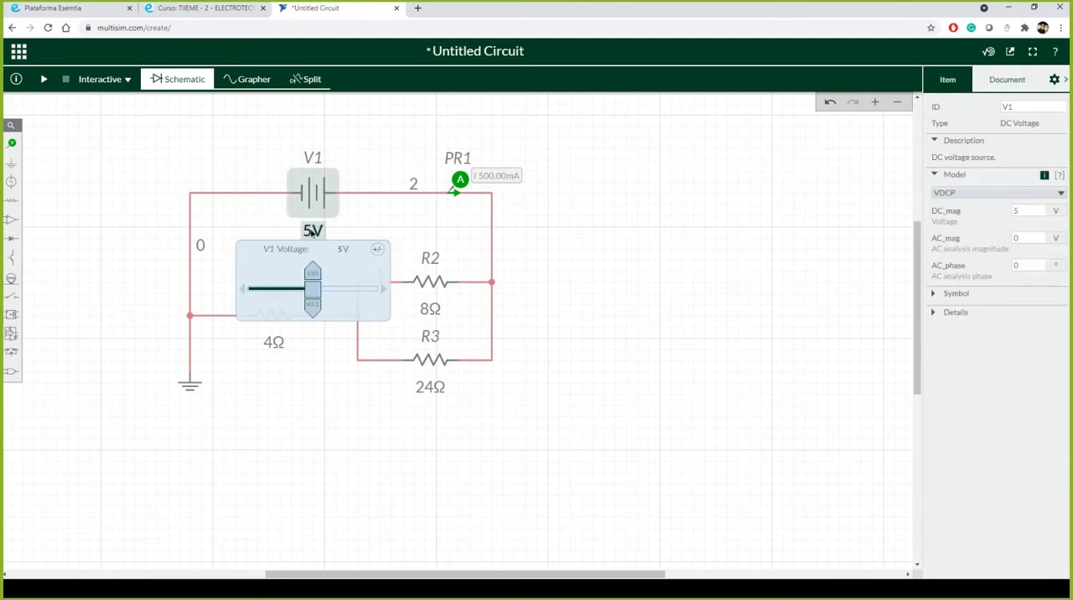
pyautogui.click(339, 251)
pyautogui.write('200')
pyautogui.press('Return')
pyautogui.click(553, 227)
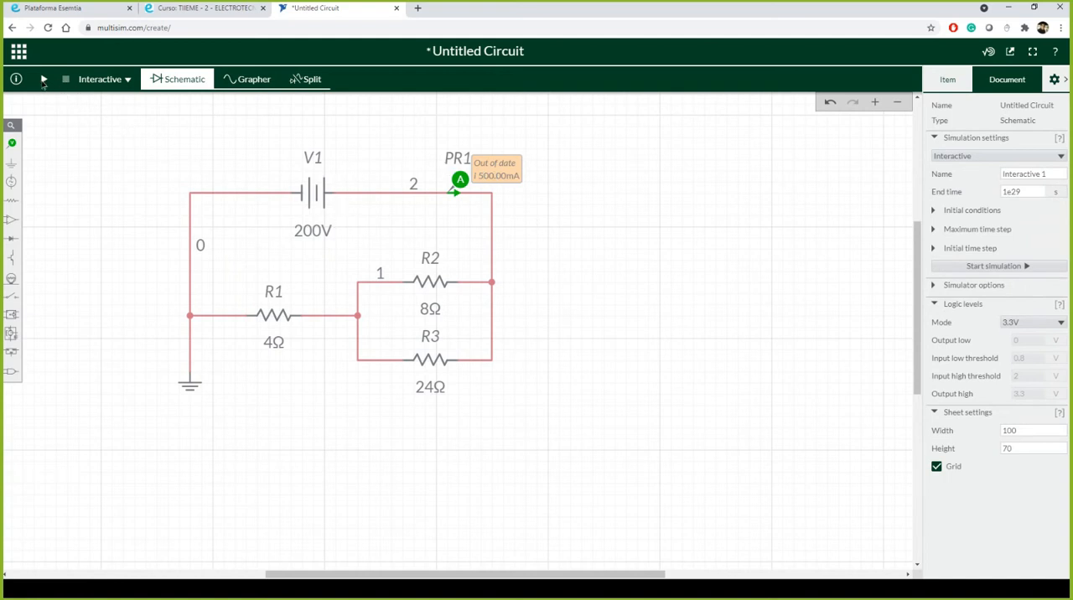
# Step: Run the interactive simulation to measure the total current at PR1 with the new source voltage, and stop it
pyautogui.click(43, 79)
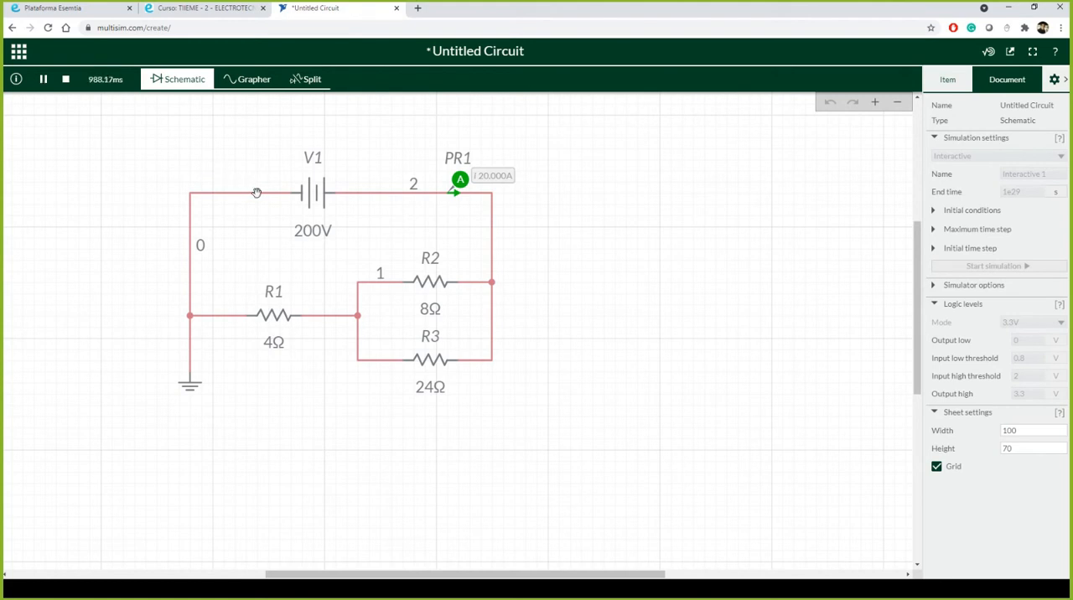
pyautogui.scroll(2, 257, 192)
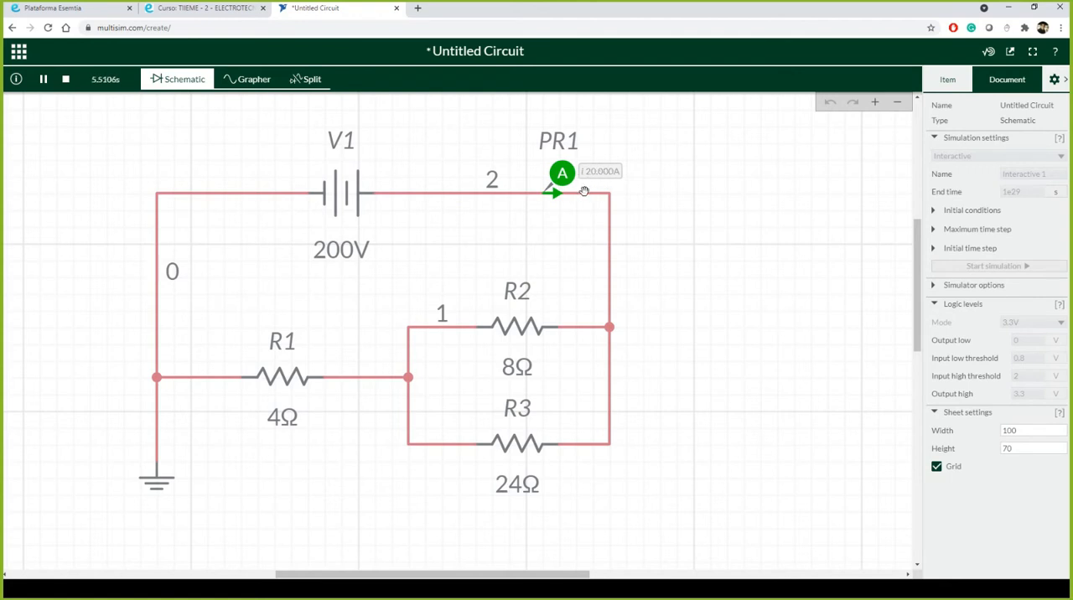
pyautogui.click(66, 78)
# Step: Place a voltage probe left of R1 with its reference right of R1, and simulate briefly to measure R1's voltage
pyautogui.click(11, 142)
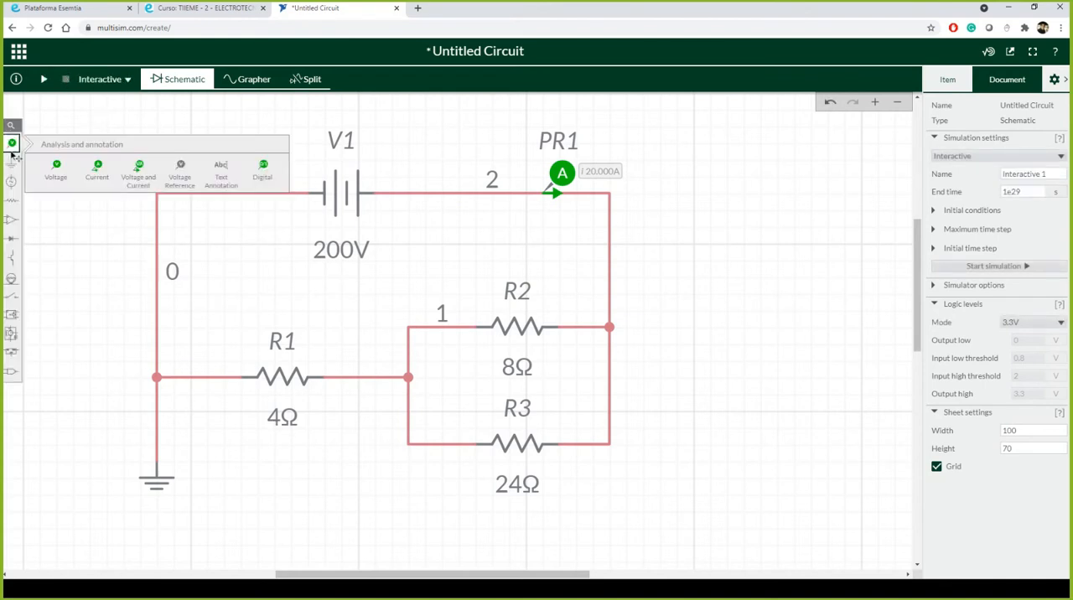
pyautogui.click(52, 174)
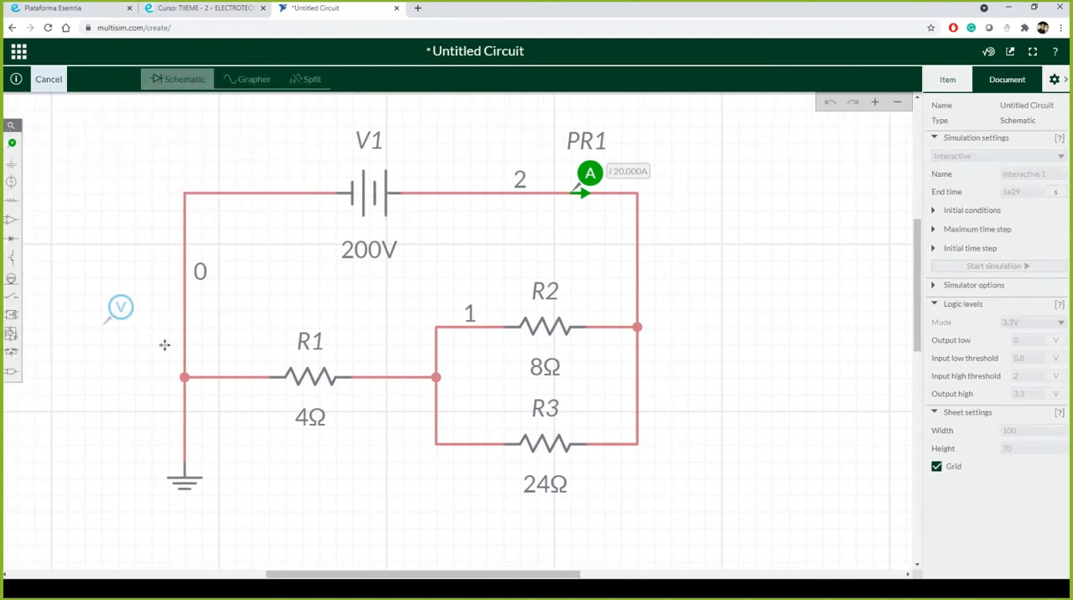
pyautogui.click(235, 343)
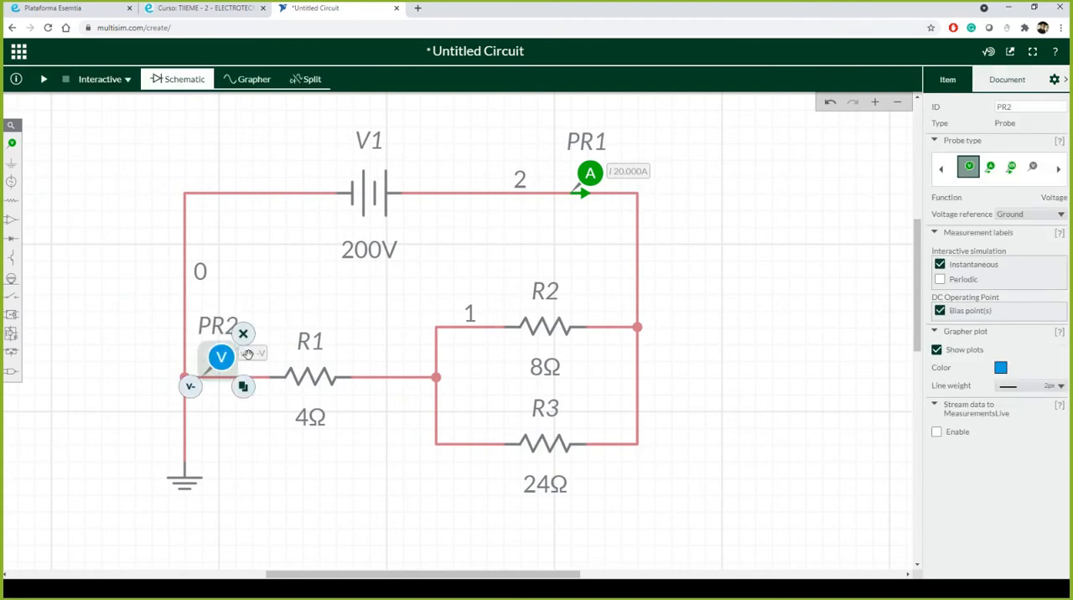
pyautogui.click(194, 388)
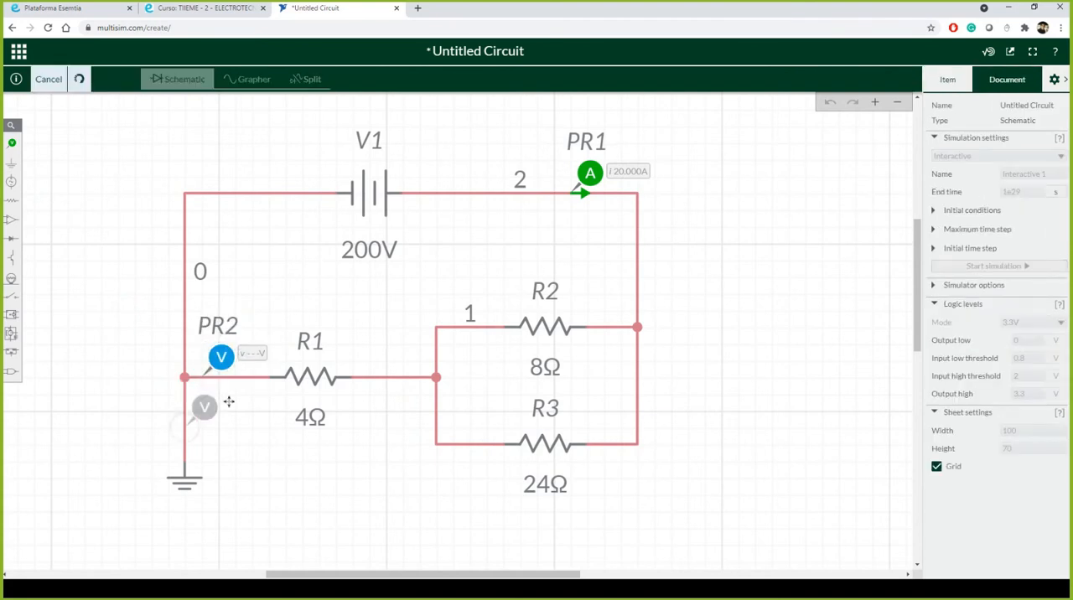
pyautogui.click(405, 345)
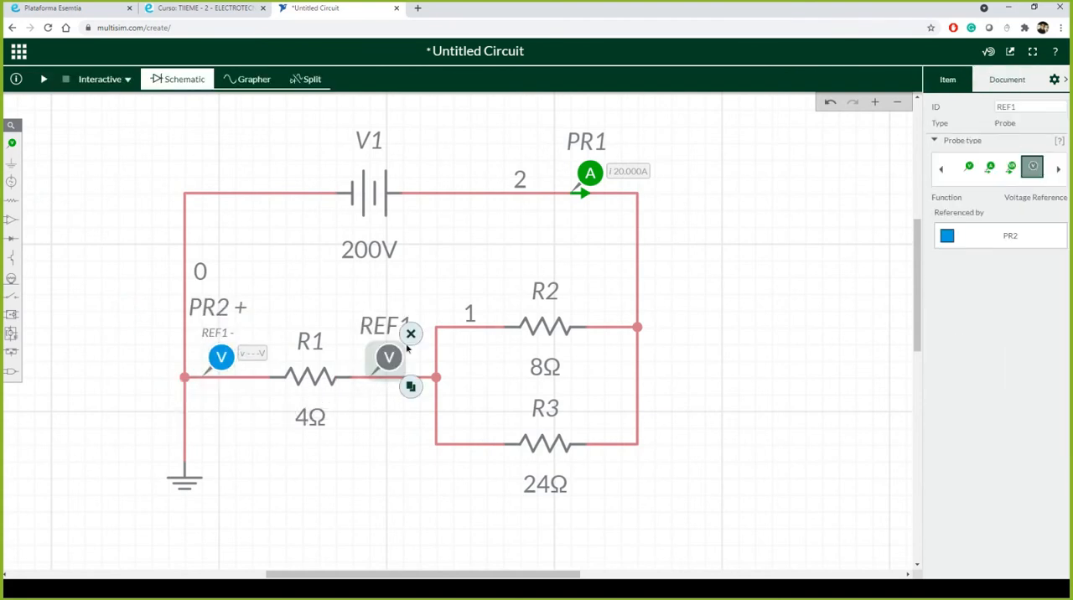
pyautogui.click(43, 80)
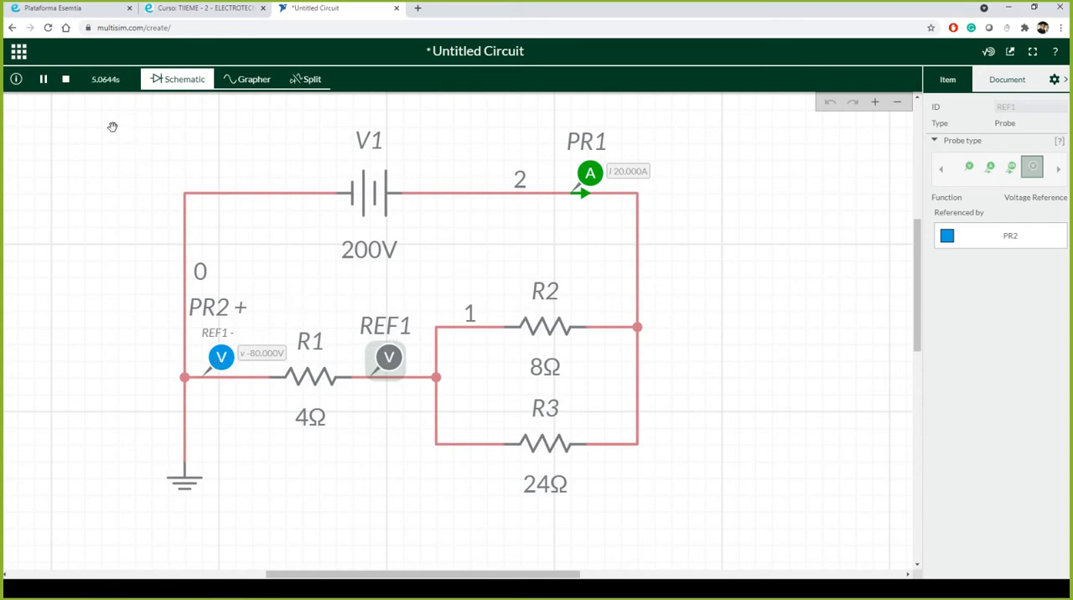
pyautogui.click(66, 81)
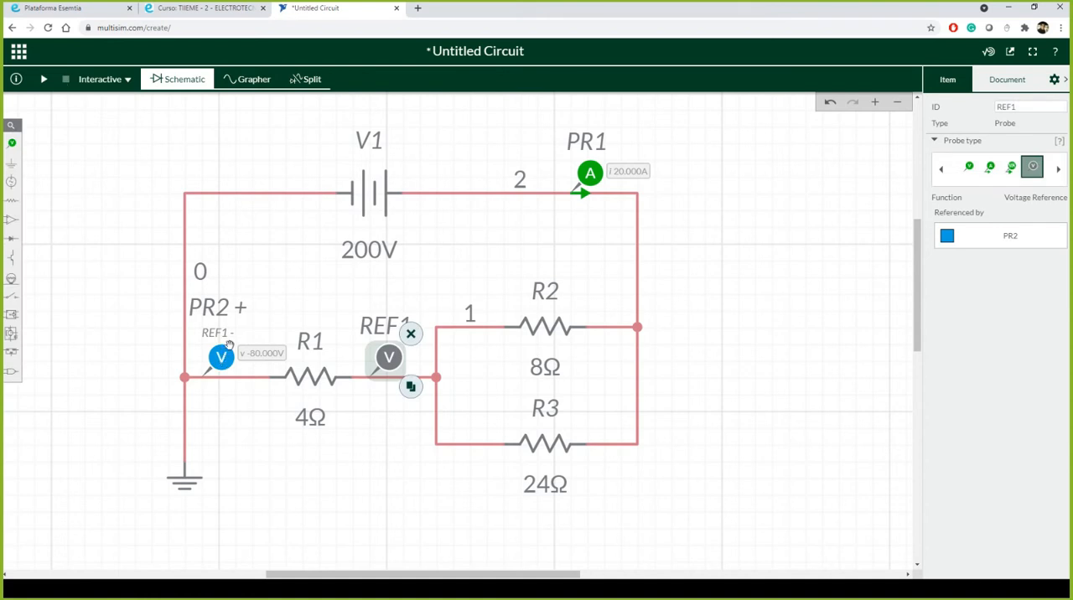
# Step: Swap PR2 and REF1 so the probe sits right of R1 and the reference left, and rerun the simulation briefly
pyautogui.moveTo(223, 345); pyautogui.dragTo(355, 278)
pyautogui.moveTo(386, 359); pyautogui.dragTo(214, 357)
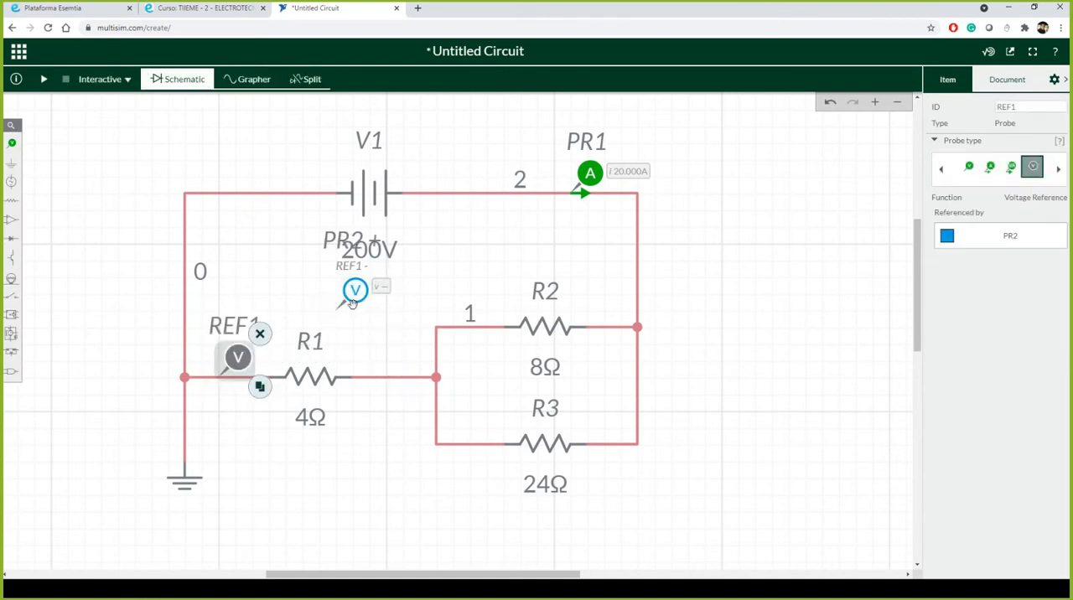
pyautogui.moveTo(356, 290); pyautogui.dragTo(388, 362)
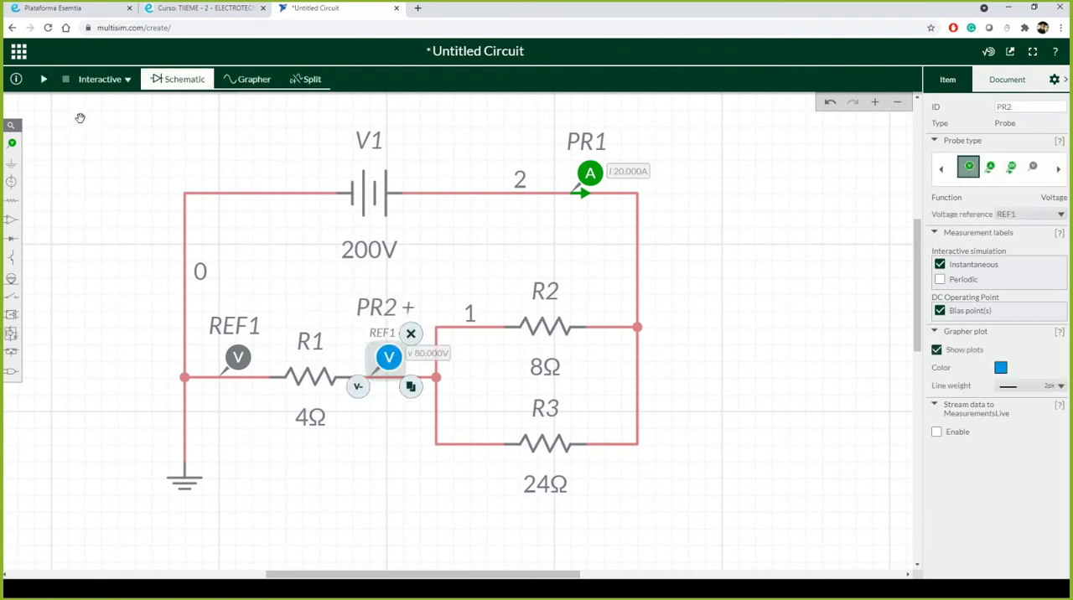
pyautogui.click(45, 79)
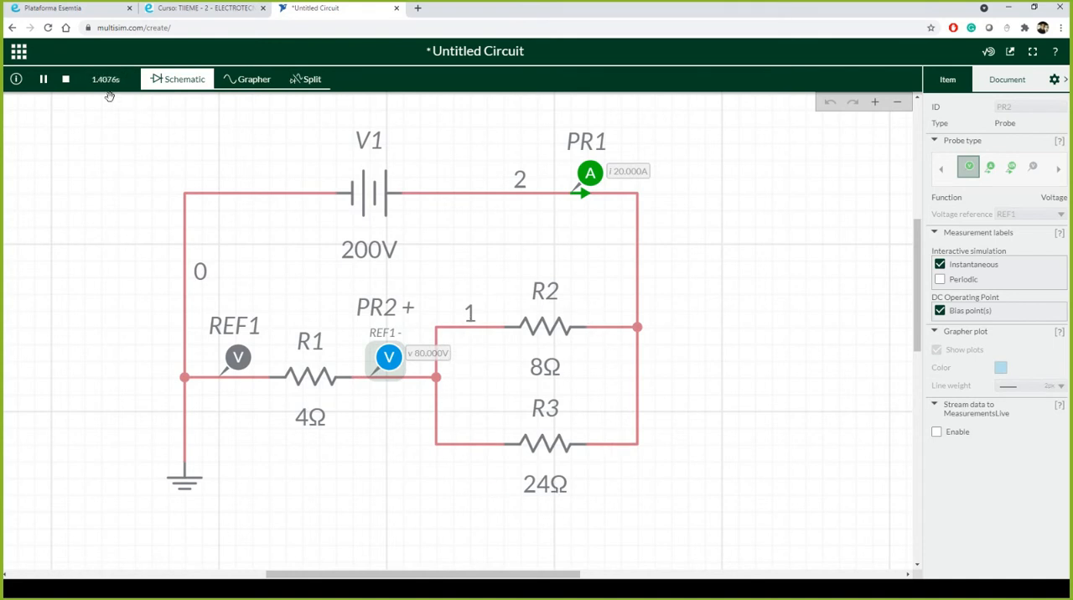
pyautogui.click(65, 78)
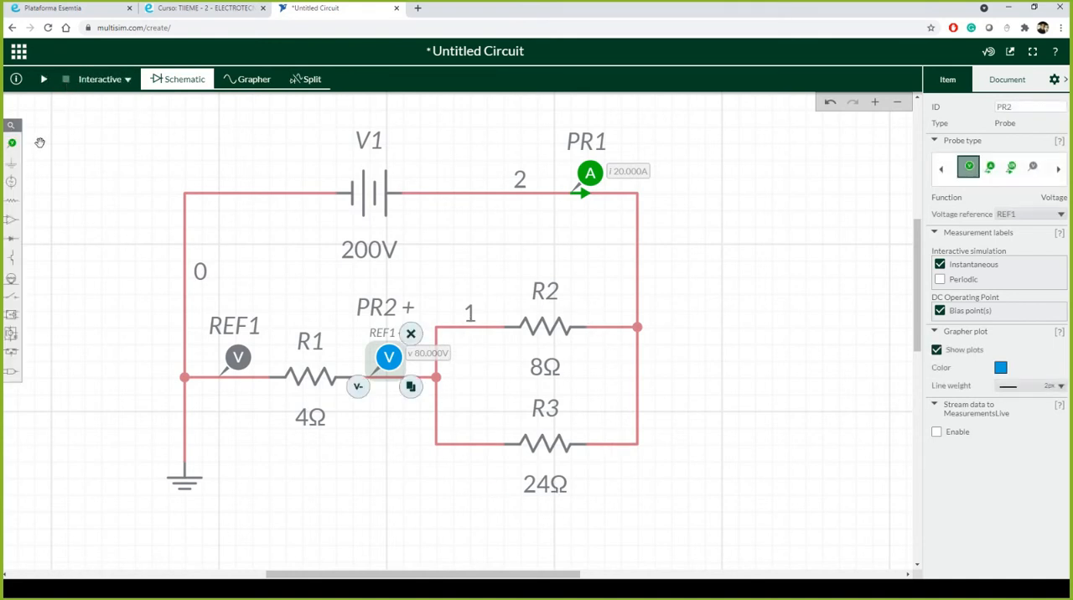
# Step: Place a voltage probe on the wire right of R2 with its reference on the wire left of R2
pyautogui.click(12, 143)
pyautogui.click(56, 167)
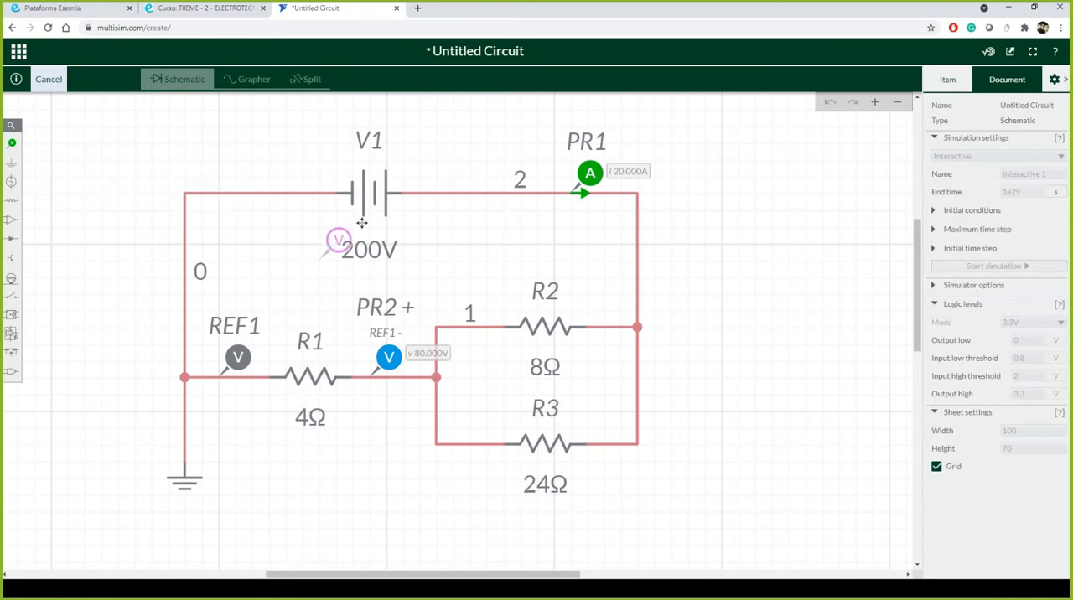
pyautogui.click(633, 298)
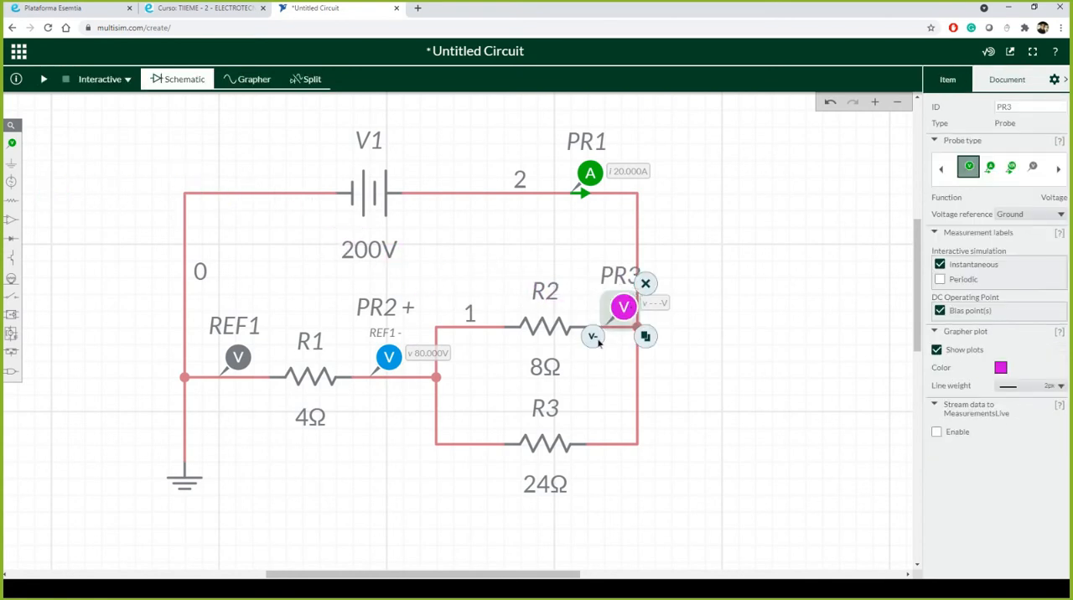
pyautogui.click(594, 337)
pyautogui.click(472, 294)
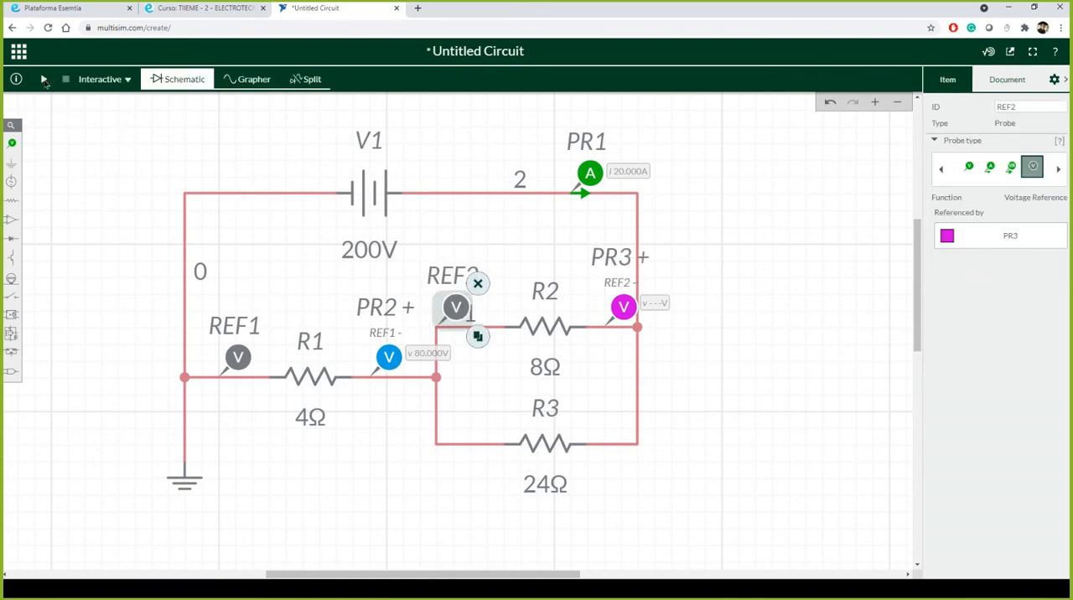
# Step: Run the interactive simulation to measure the voltage across the parallel resistors, and stop it
pyautogui.click(45, 80)
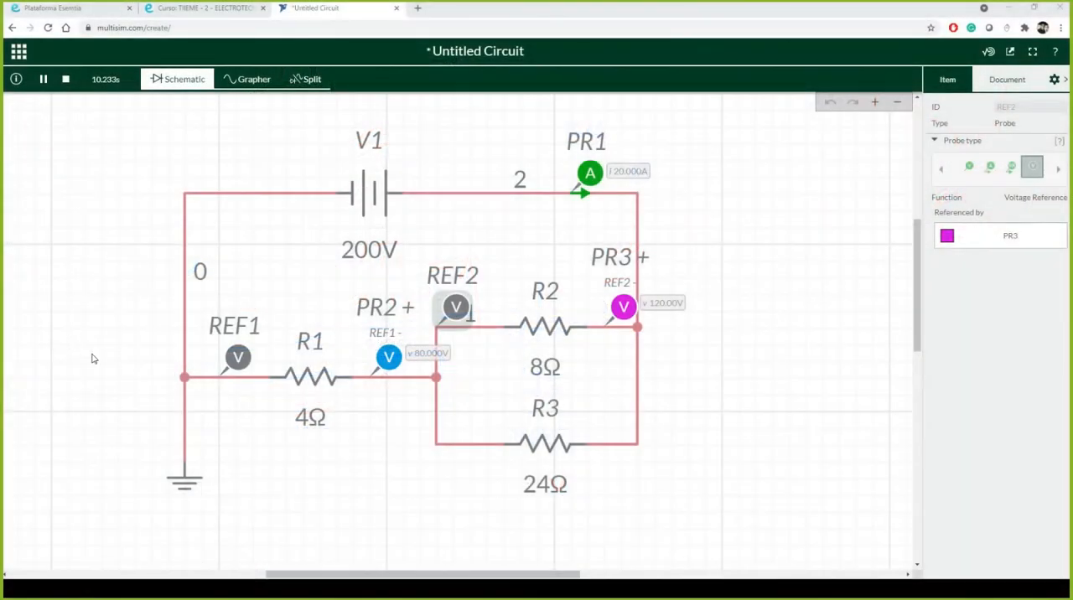
pyautogui.click(89, 443)
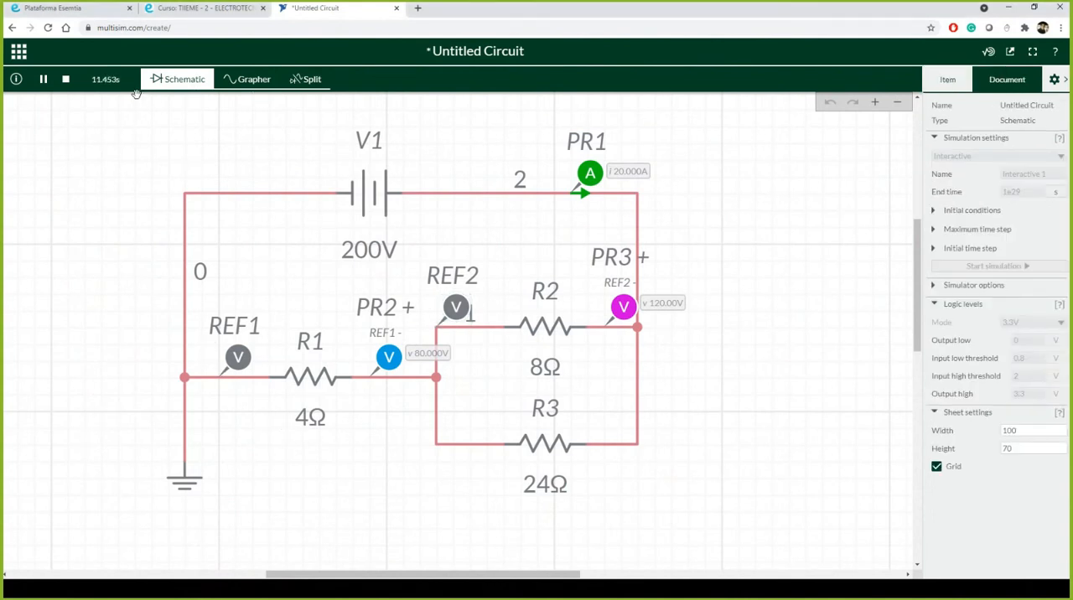
pyautogui.click(66, 79)
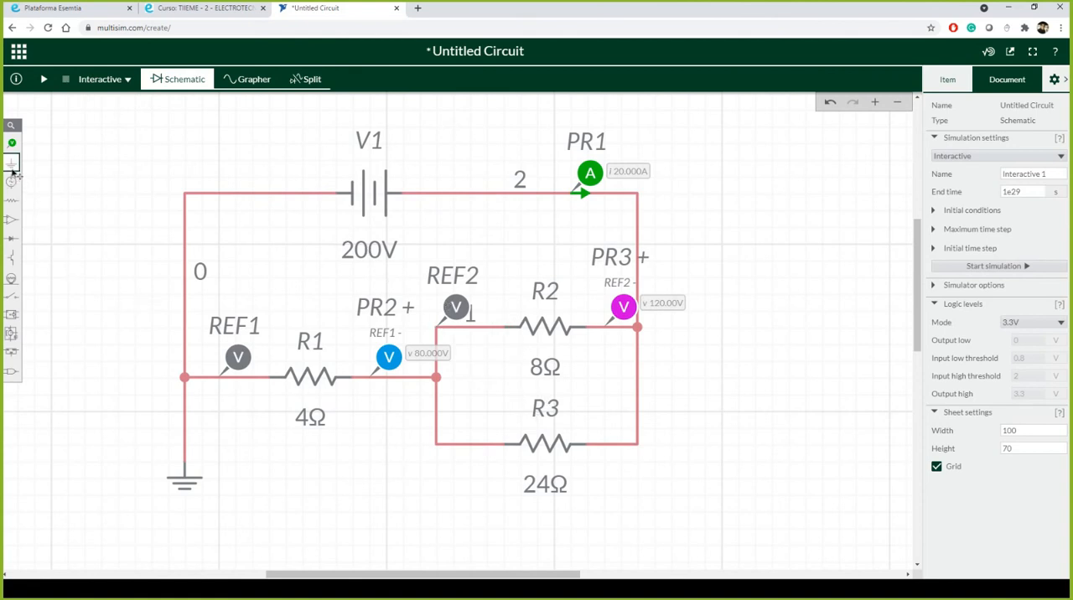
# Step: Place a current probe on the wire right of R3
pyautogui.click(12, 143)
pyautogui.click(98, 171)
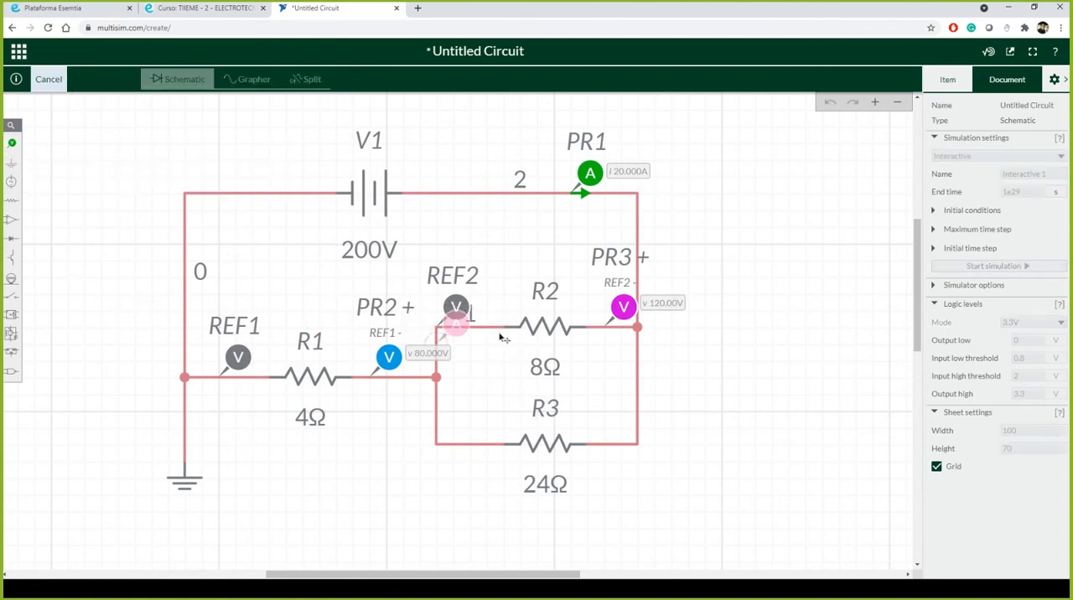
pyautogui.click(635, 412)
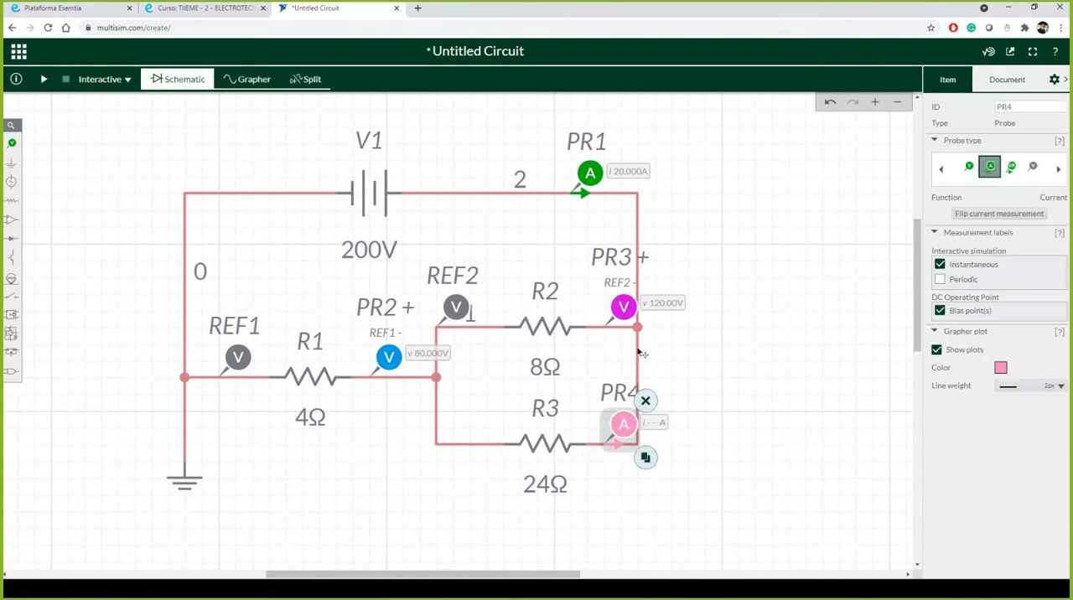
# Step: Shift the vertical wires right of R2 and R3 outward and align them to make room for another probe
pyautogui.moveTo(641, 354); pyautogui.dragTo(672, 352)
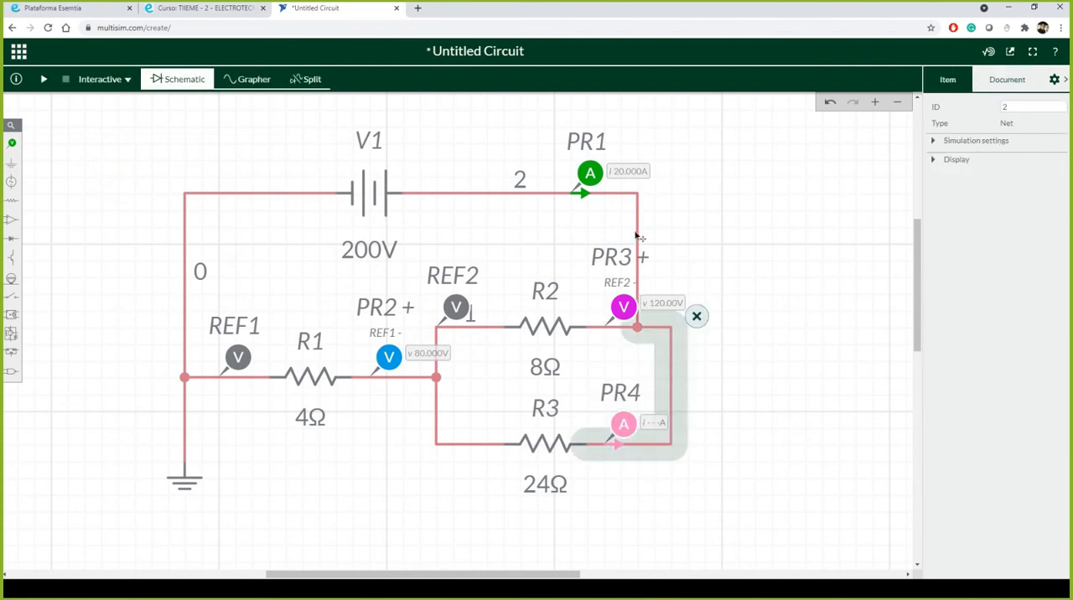
pyautogui.moveTo(641, 236); pyautogui.dragTo(688, 233)
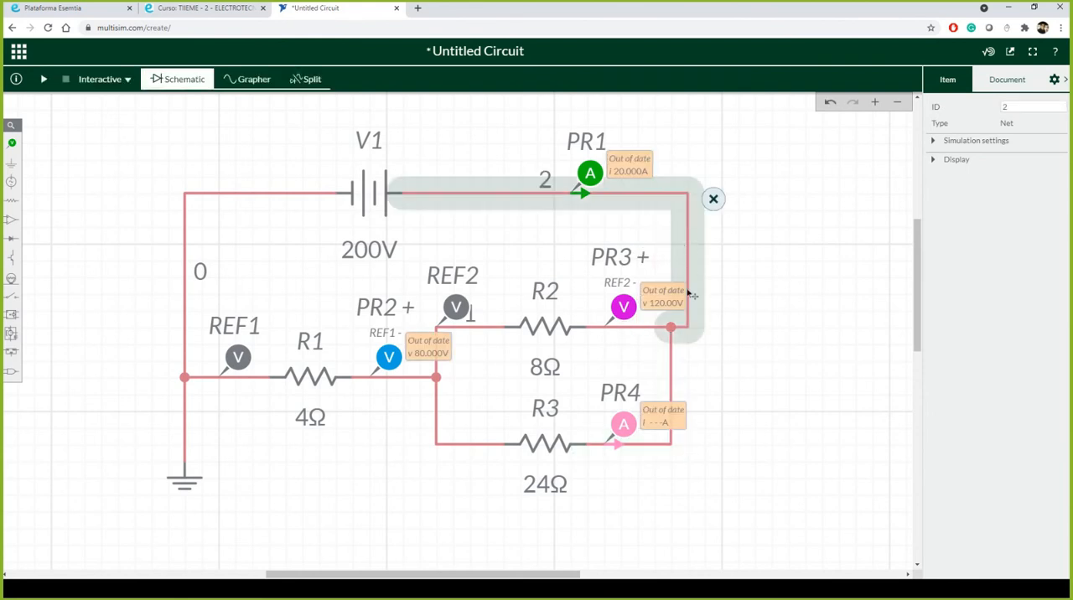
pyautogui.moveTo(677, 385); pyautogui.dragTo(688, 379)
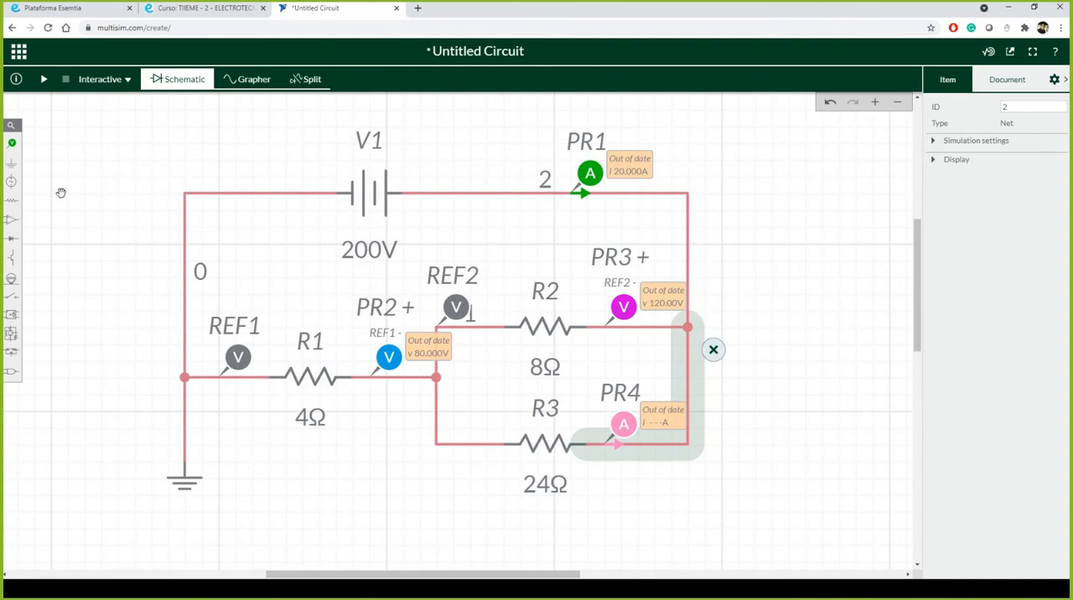
# Step: Place a current probe between PR3 and the junction right of R2, and run the simulation to measure the branch currents
pyautogui.click(11, 142)
pyautogui.click(116, 178)
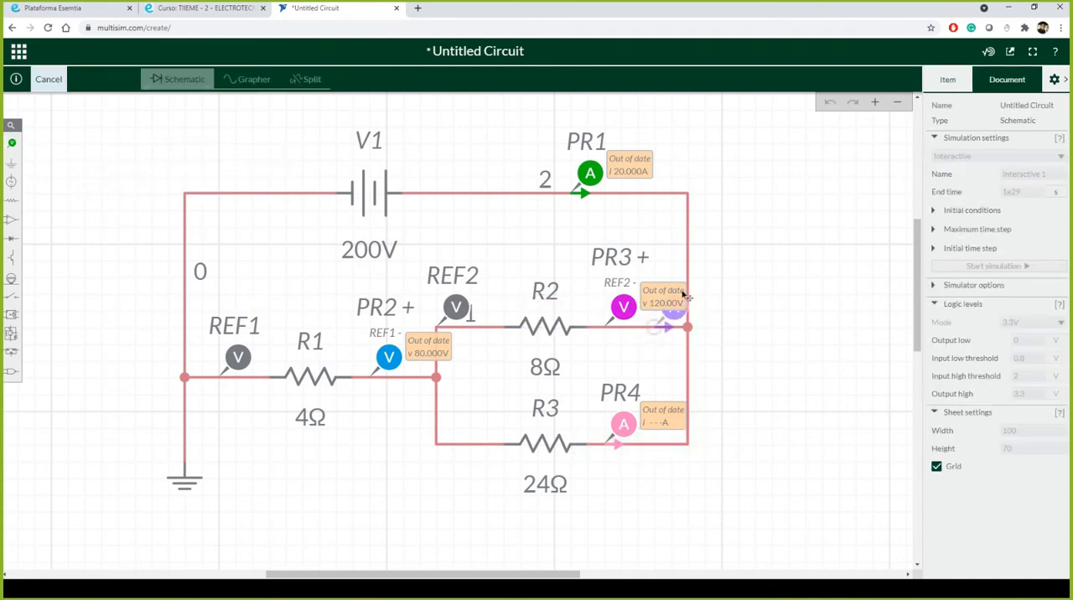
pyautogui.click(686, 297)
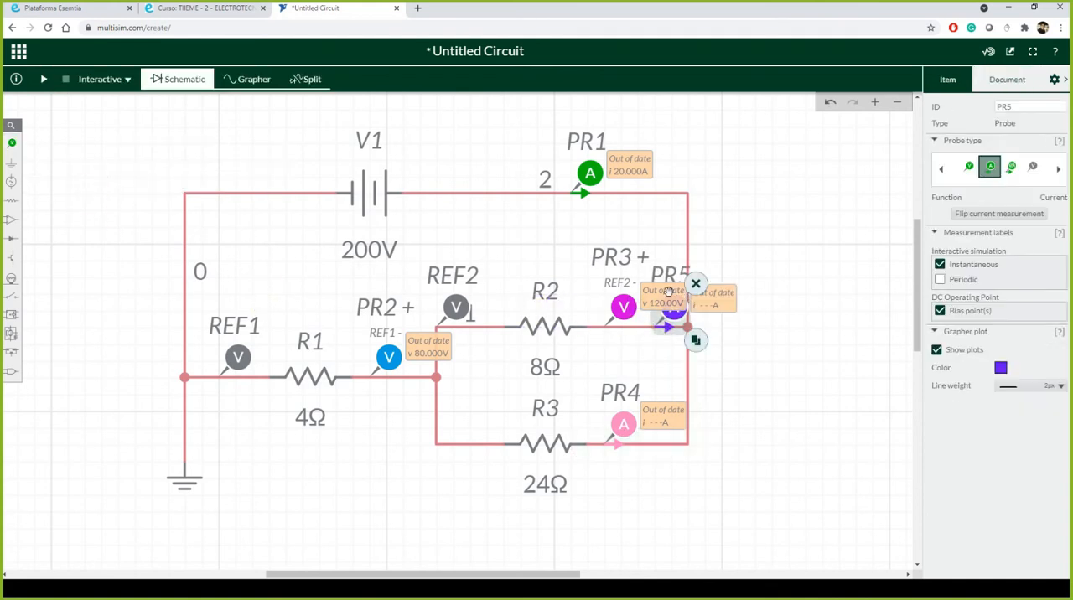
pyautogui.click(44, 79)
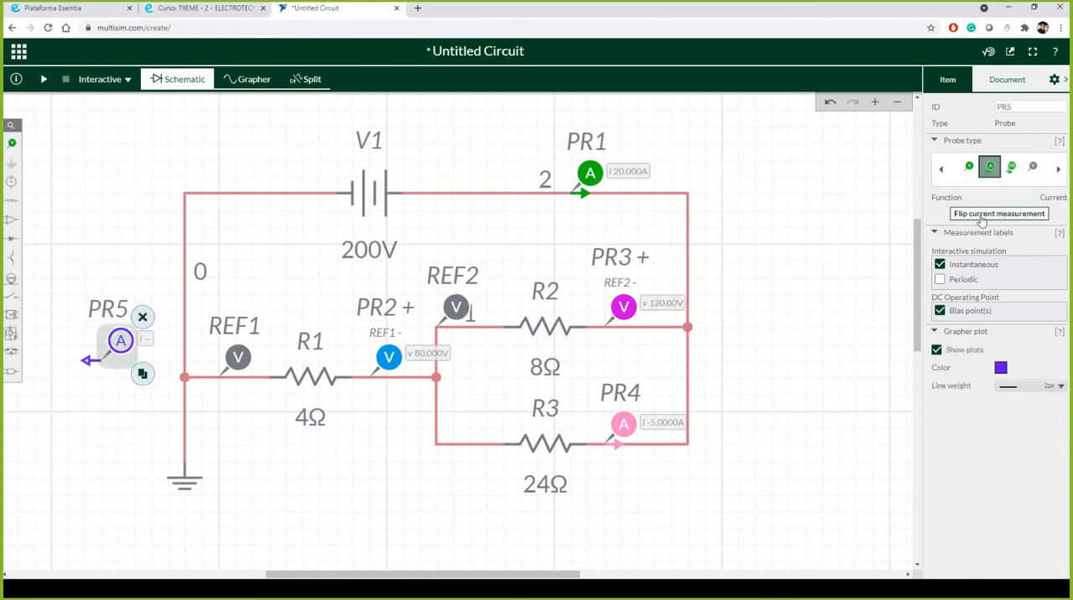
# Step: Flip the current measurement direction of PR4 and move the probe slightly farther from R3
pyautogui.click(624, 426)
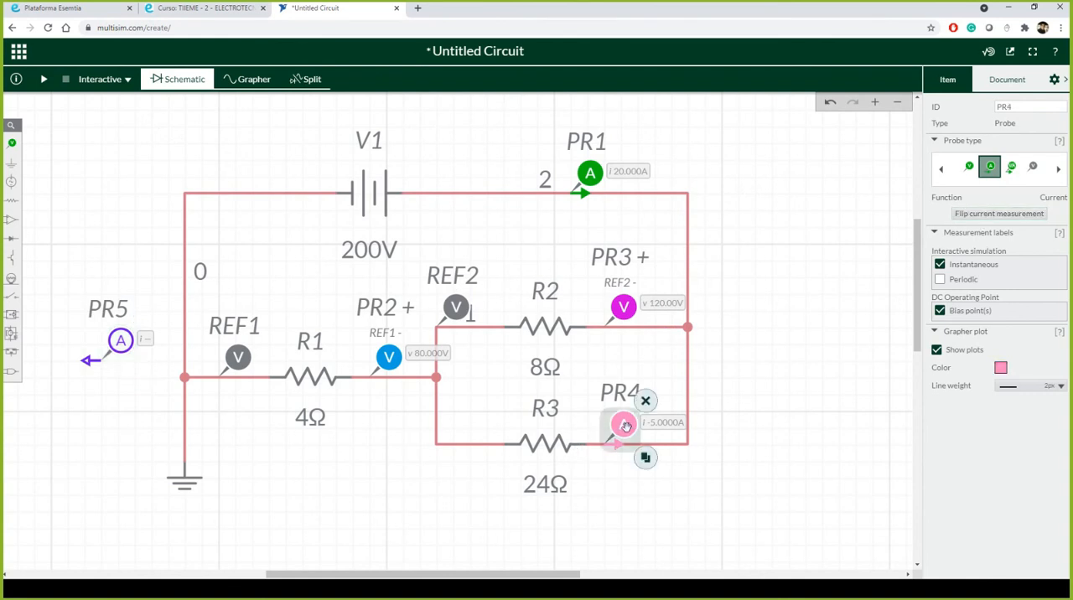
pyautogui.click(960, 215)
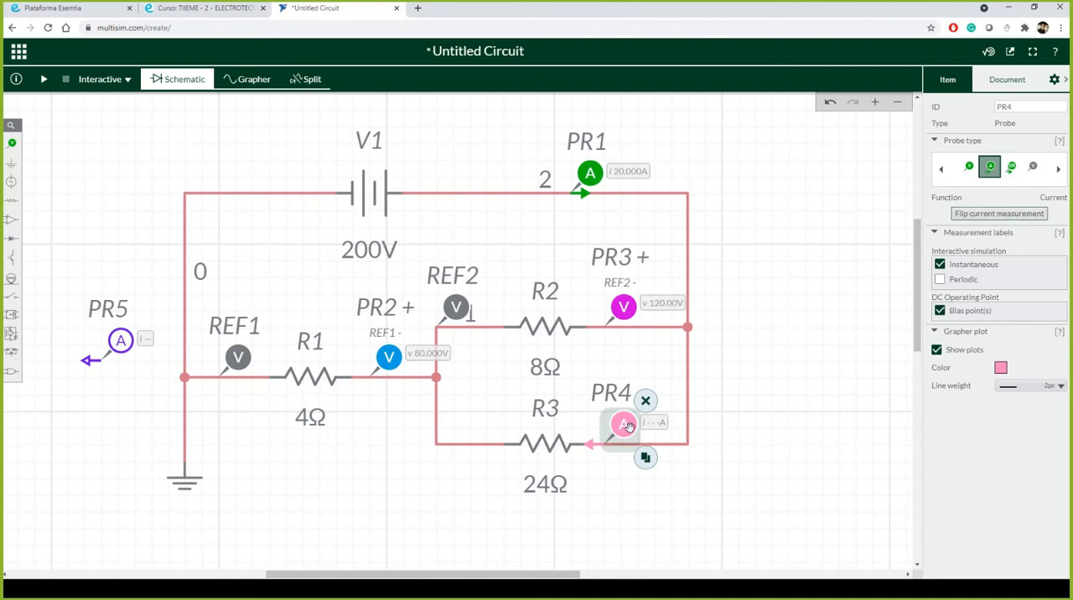
pyautogui.moveTo(627, 427); pyautogui.dragTo(644, 426)
# Step: Move PR5 back onto R2's wire between PR3 and the junction, and start the simulation to measure both branch currents
pyautogui.click(121, 341)
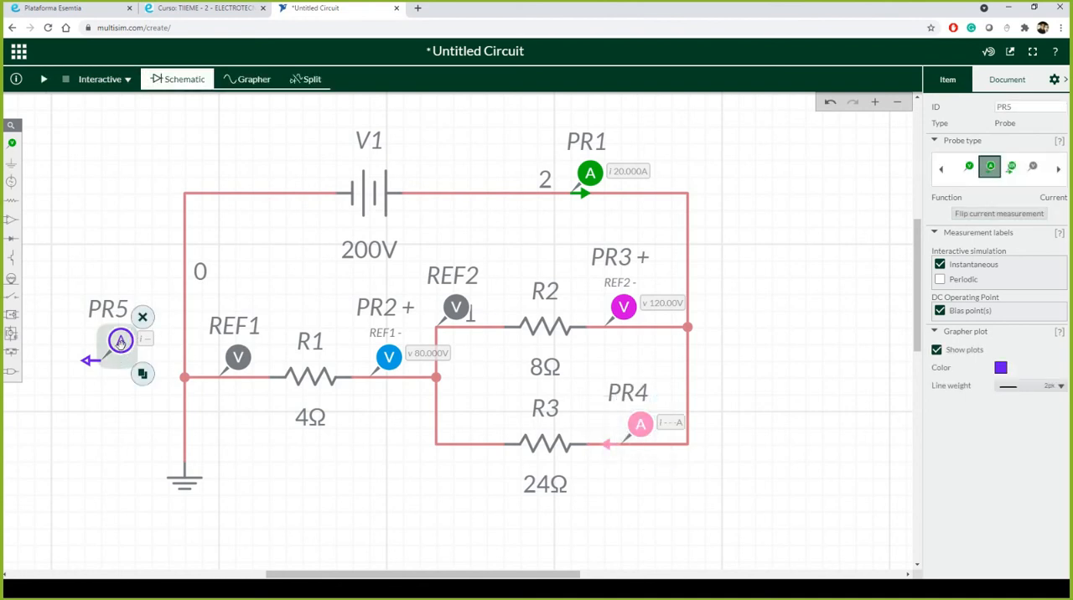
pyautogui.moveTo(120, 341); pyautogui.dragTo(676, 295)
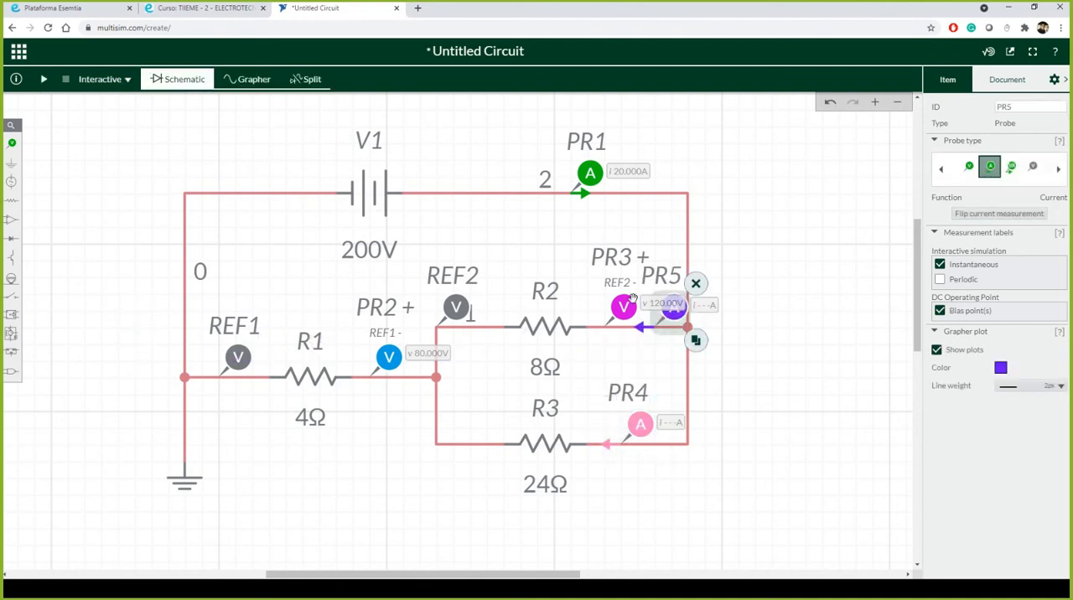
pyautogui.click(613, 308)
pyautogui.moveTo(612, 309); pyautogui.dragTo(598, 309)
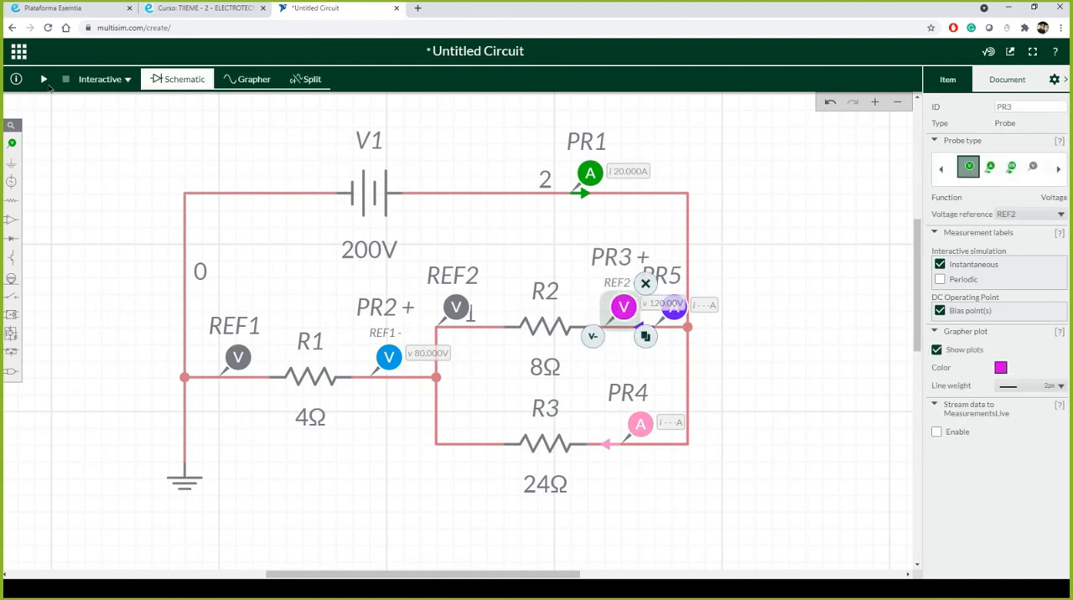
pyautogui.click(46, 82)
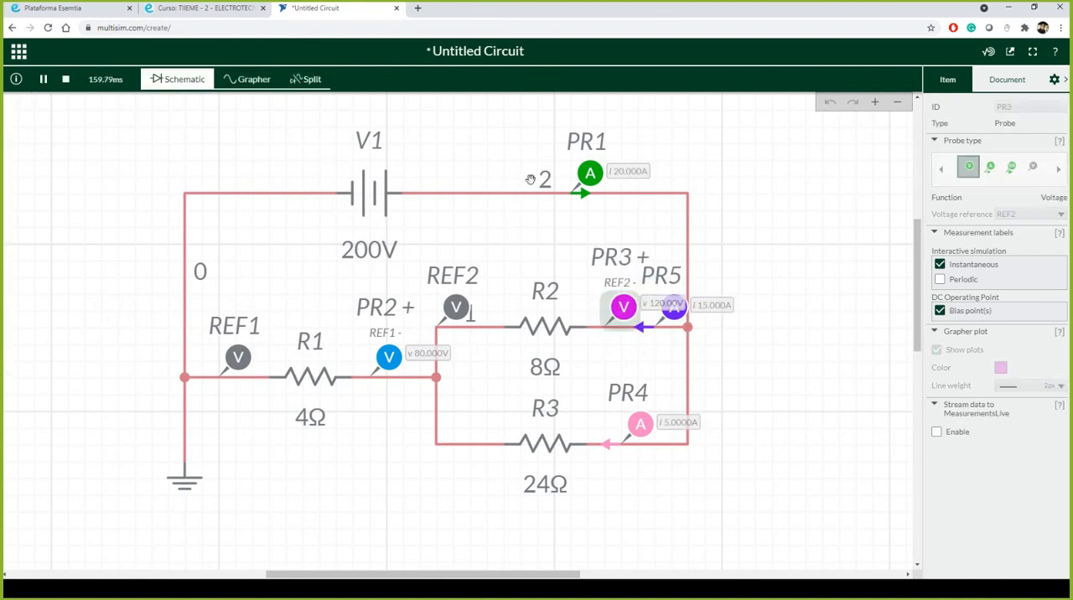